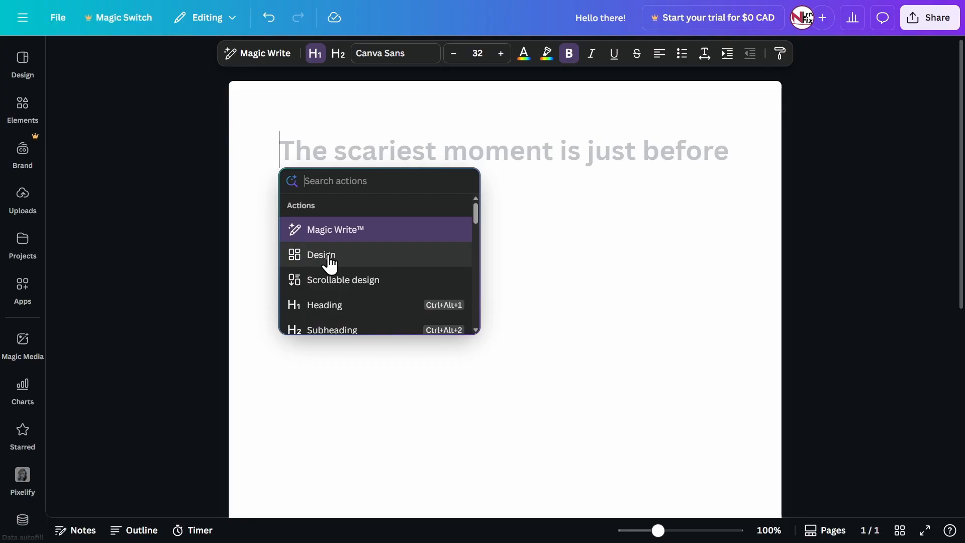
Find the Design action and insert an embedded design block at the start of the document
type("deis")
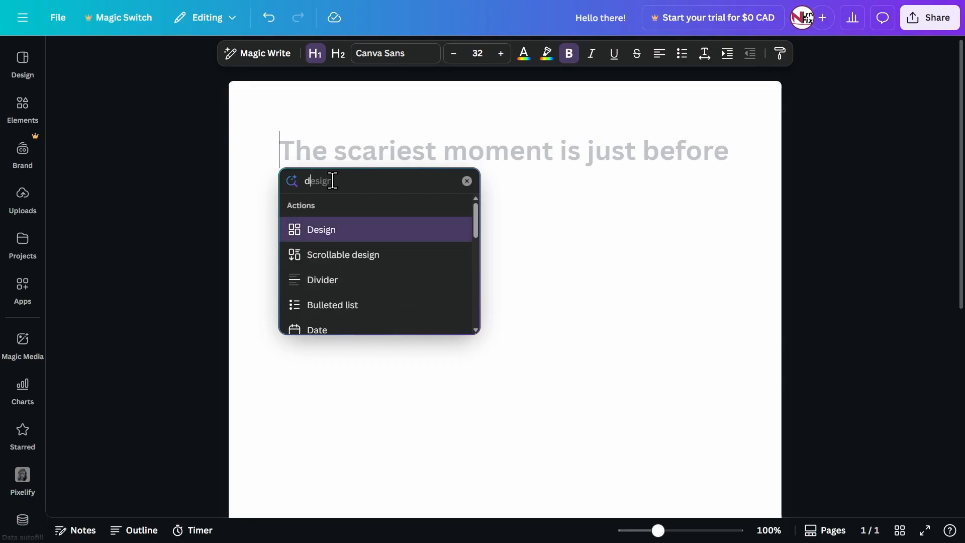
key("BackSpace")
type("sig")
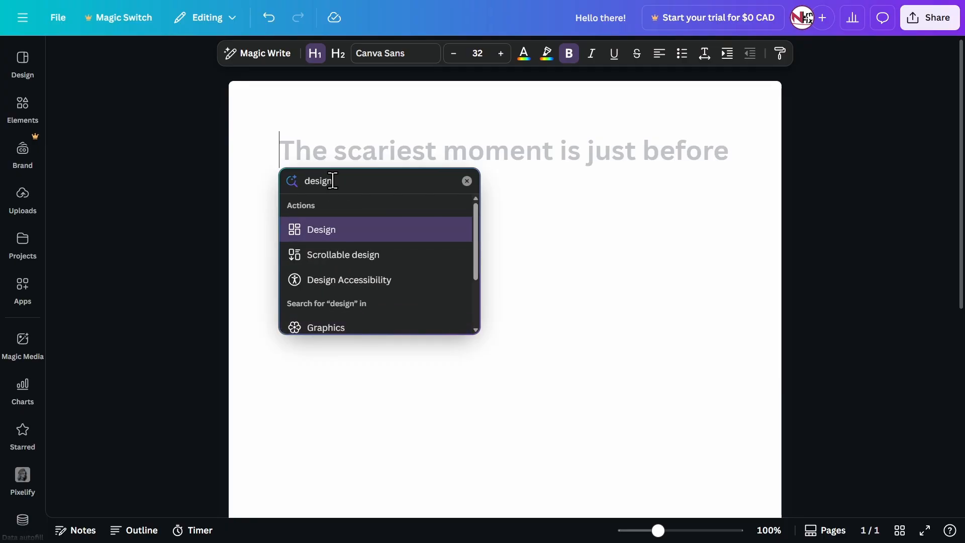
type("n")
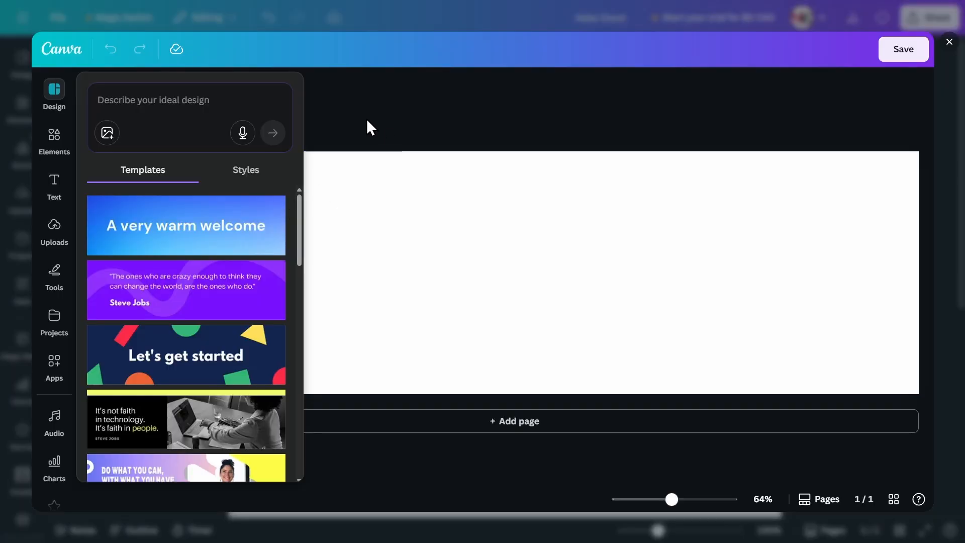
left_click(538, 273)
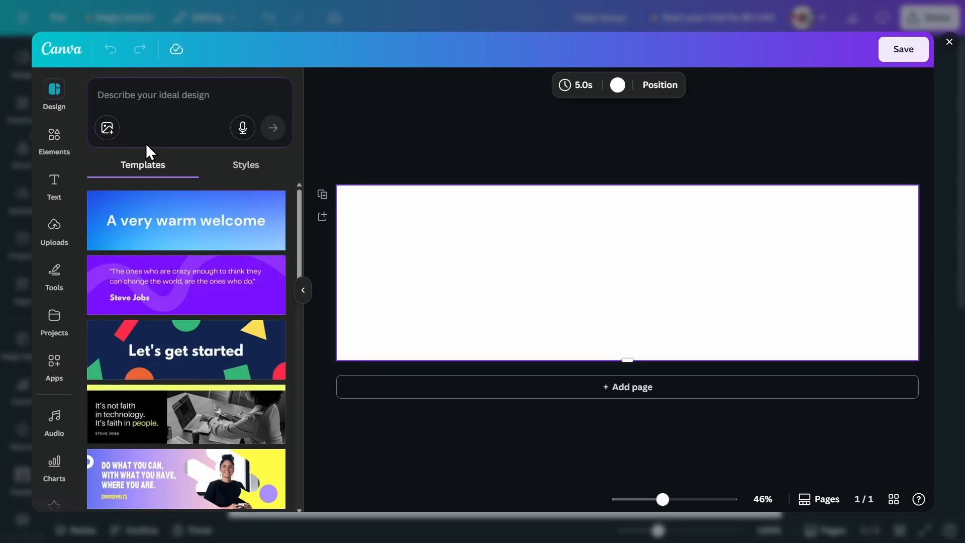
Browse the banner templates and apply the blue gradient "A very warm welcome" template to the blank design
scroll(189, 211, "down", 1)
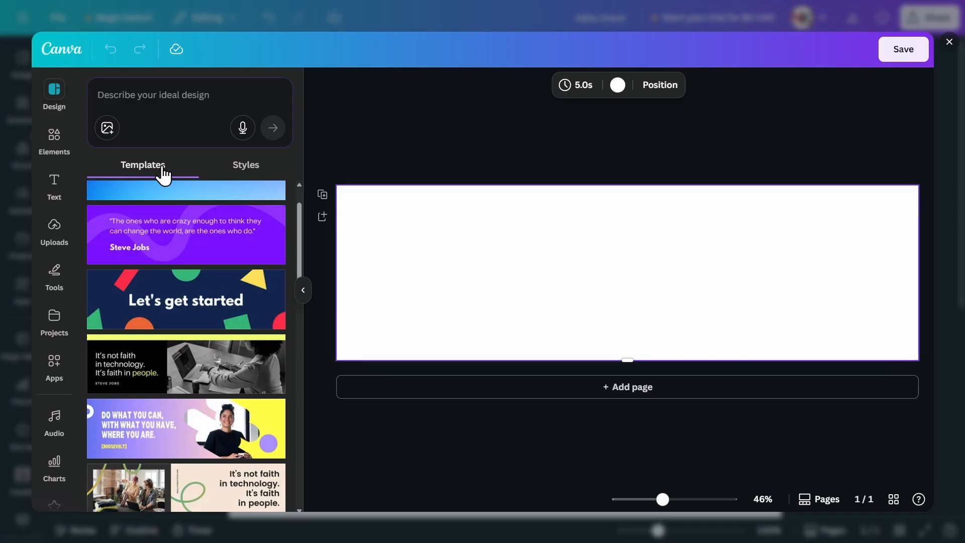
scroll(183, 216, "down", 6)
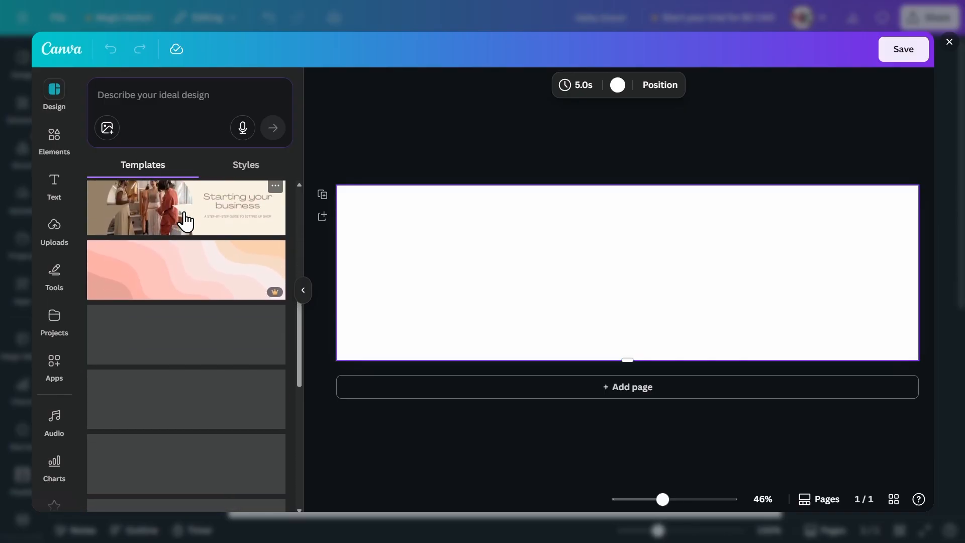
scroll(185, 218, "down", 10)
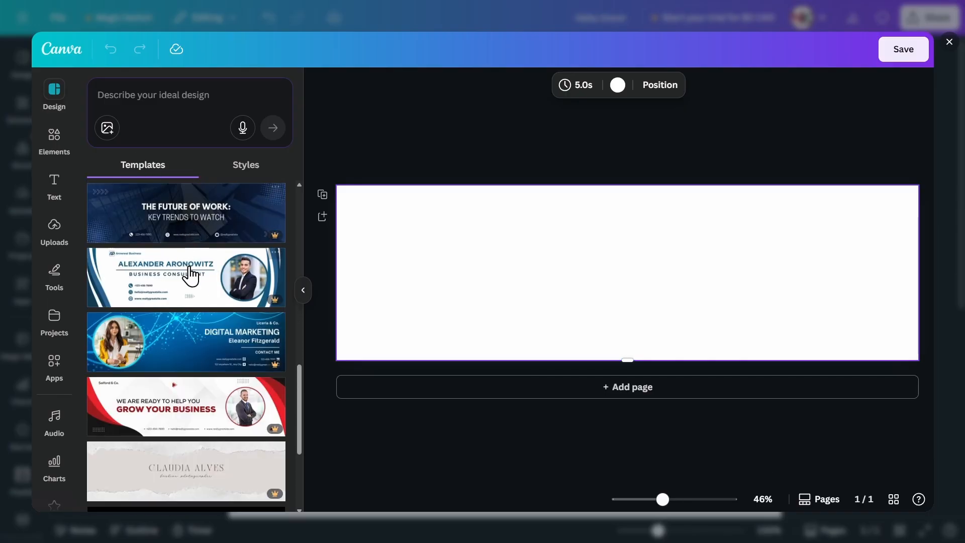
scroll(204, 274, "up", 13)
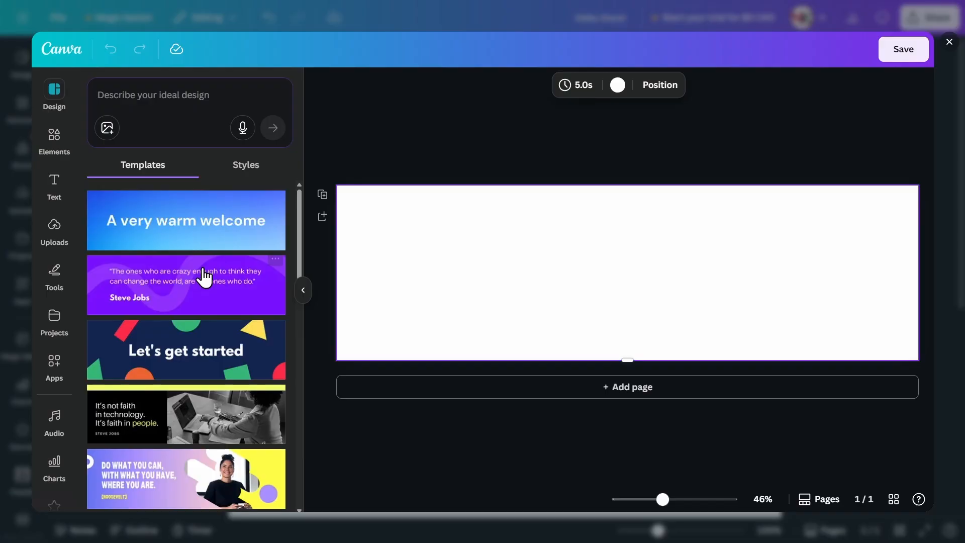
left_click(212, 234)
Replace the template's headline text with "My Study Notes"
left_click(544, 261)
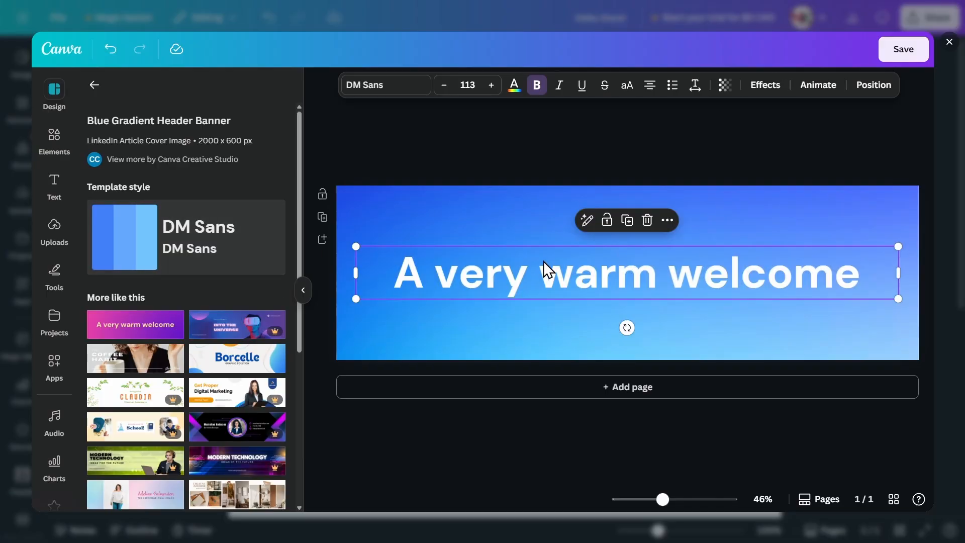
double_click(740, 267)
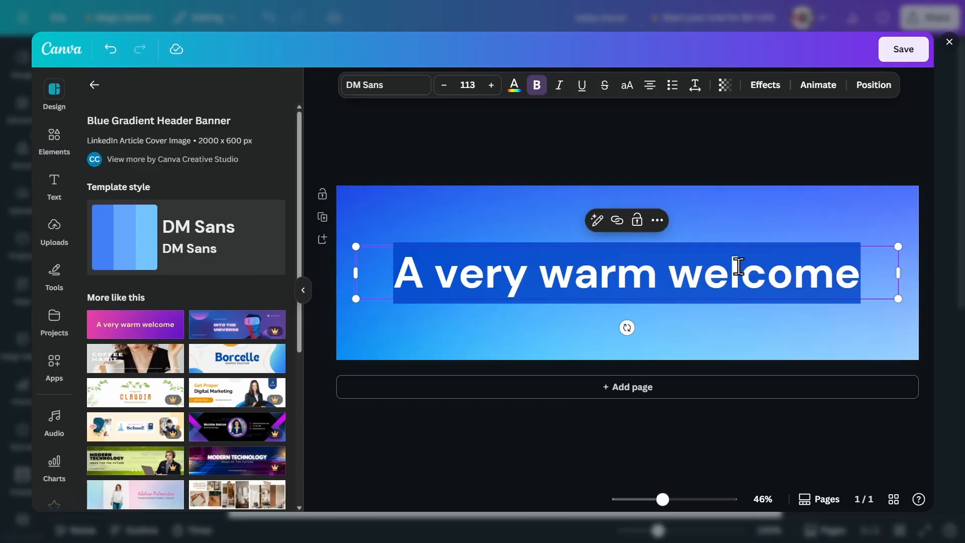
type("My Study Notes")
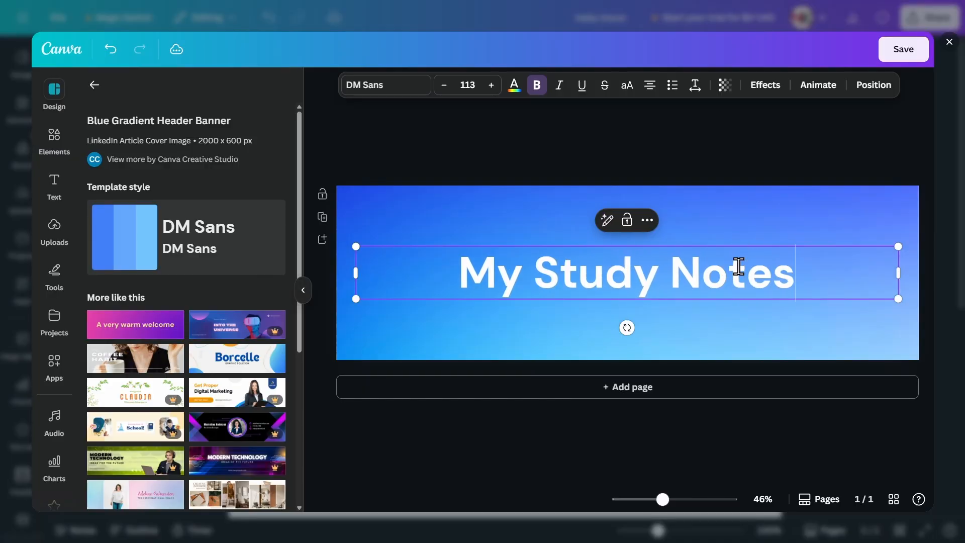
left_click(780, 164)
Delete the blue gradient background image and keep the headline text box
left_click(753, 212)
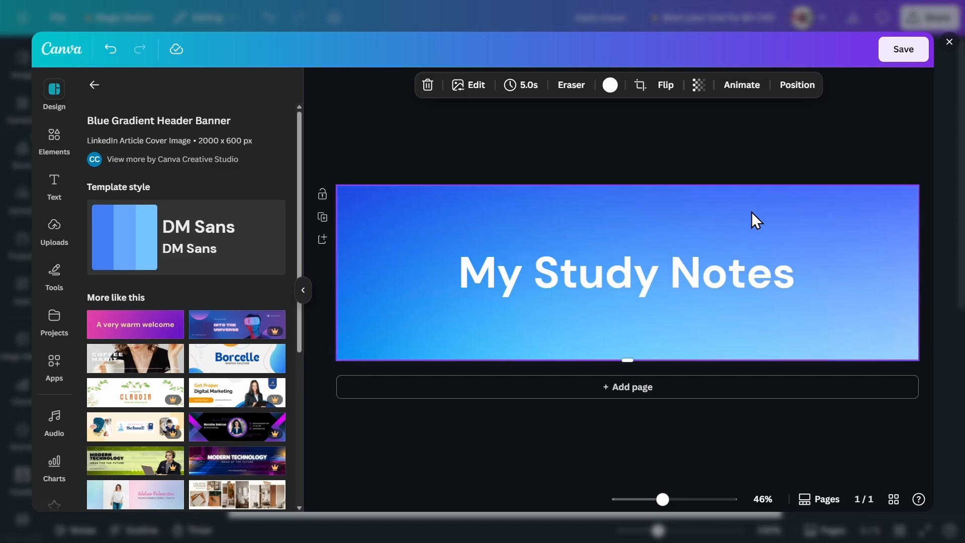
key("Delete")
left_click(676, 261)
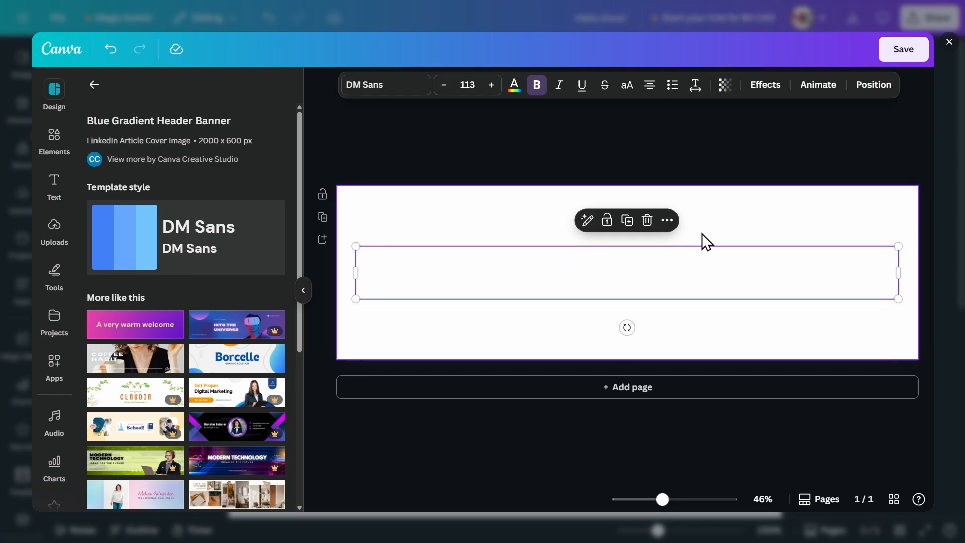
left_click(717, 221)
Search the elements for "frame" and add the square-cornered landscape frame to the design
left_click(95, 85)
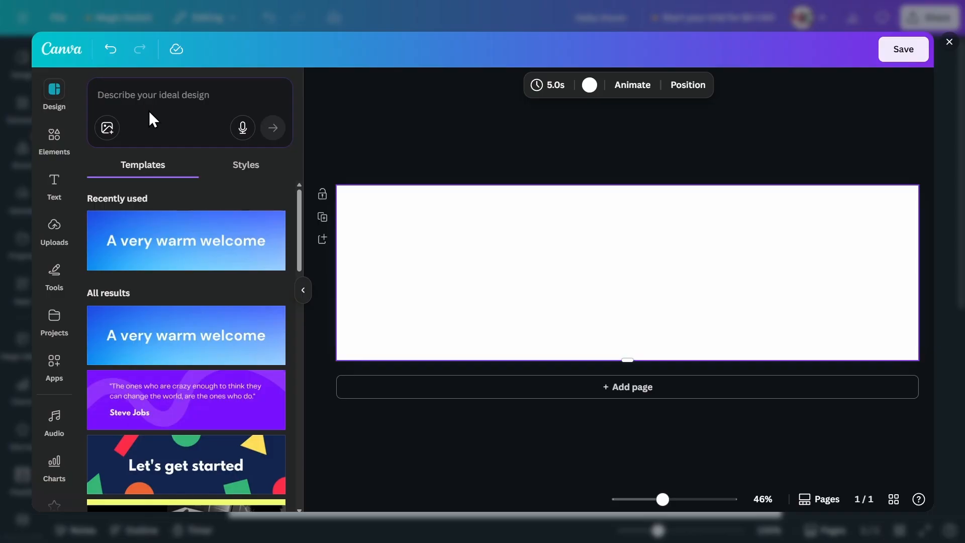
left_click(60, 144)
left_click(148, 96)
type("frame")
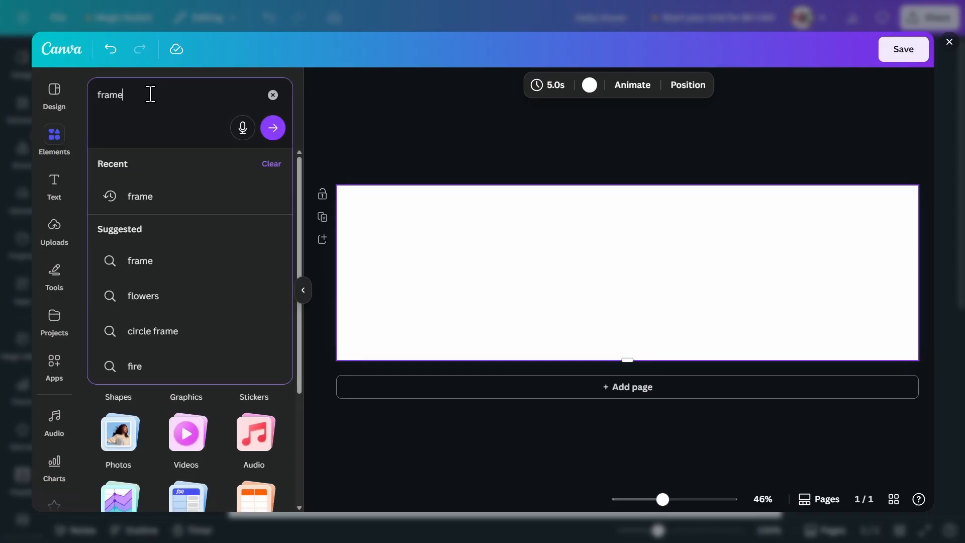
key("Return")
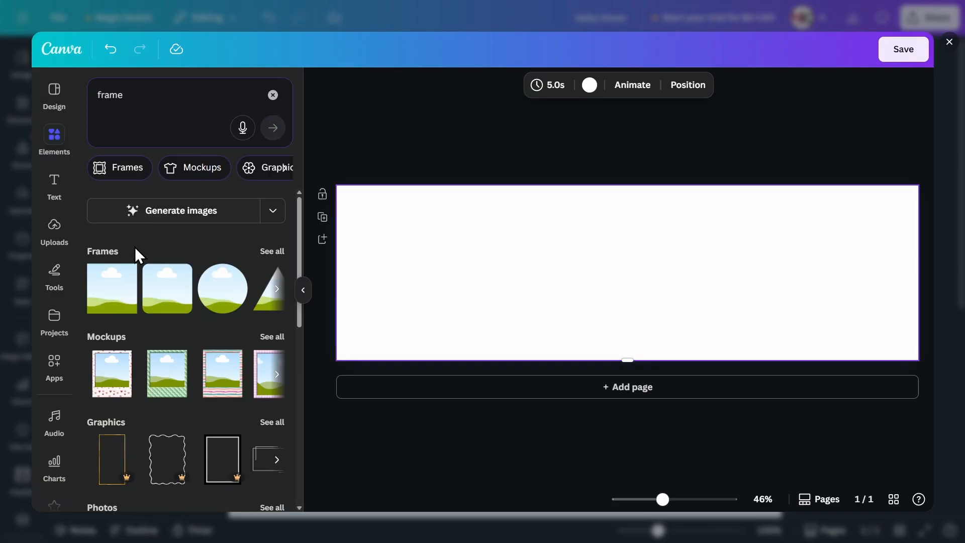
left_click(112, 294)
Align the frame with the design's upper-left corner and stretch it to cover the full design area
left_click_drag(581, 263, 337, 271)
left_click_drag(505, 227, 512, 185)
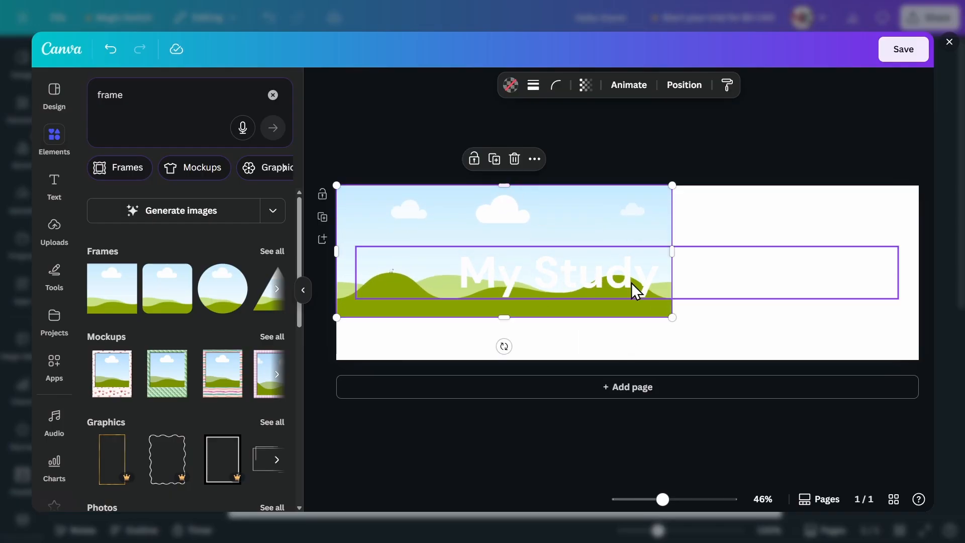
left_click_drag(672, 317, 781, 360)
left_click_drag(780, 287, 919, 272)
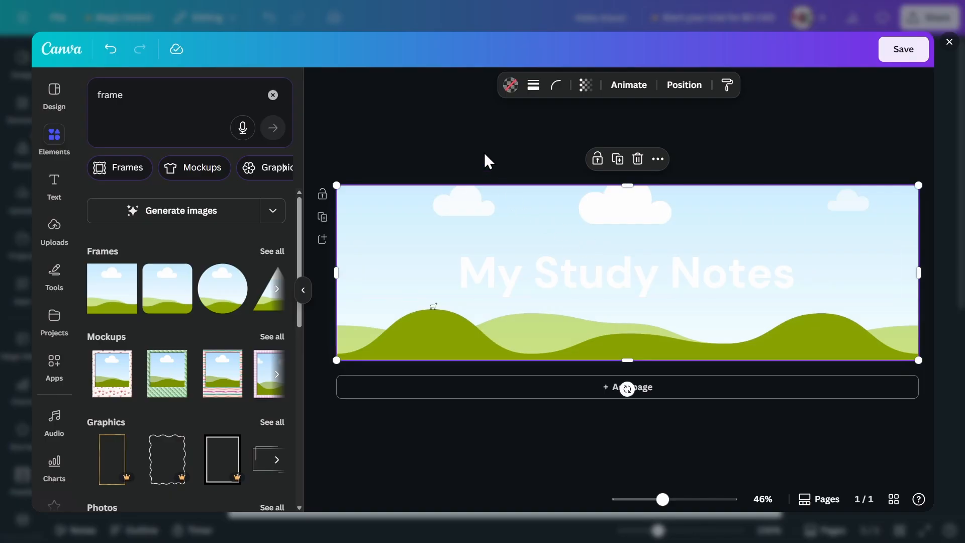
scroll(53, 248, "down", 1)
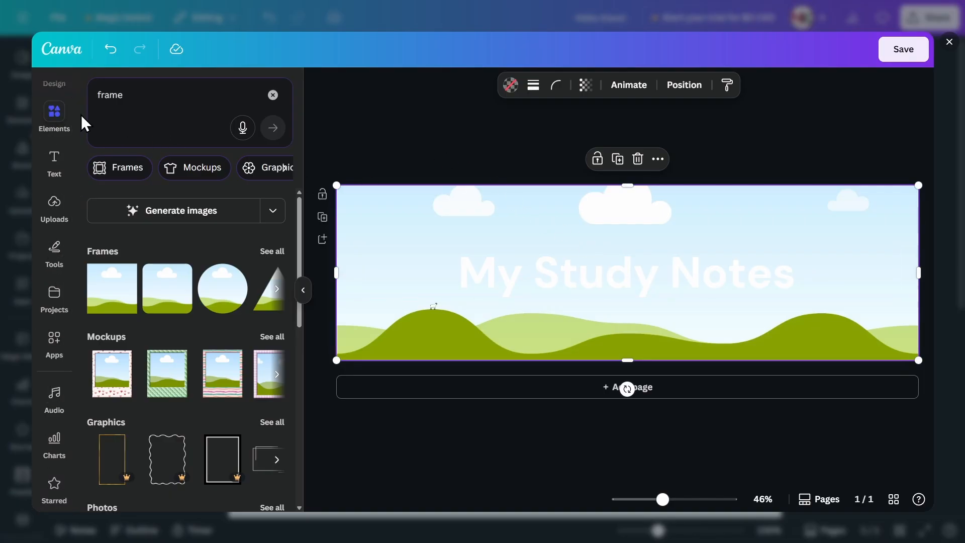
left_click(149, 104)
key("BackSpace")
type("photo")
key("Return")
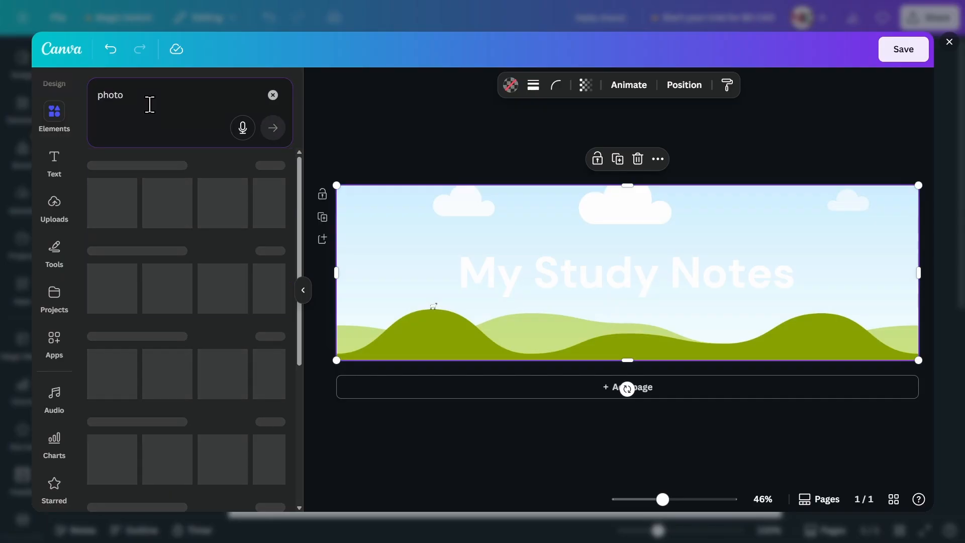
left_click(51, 116)
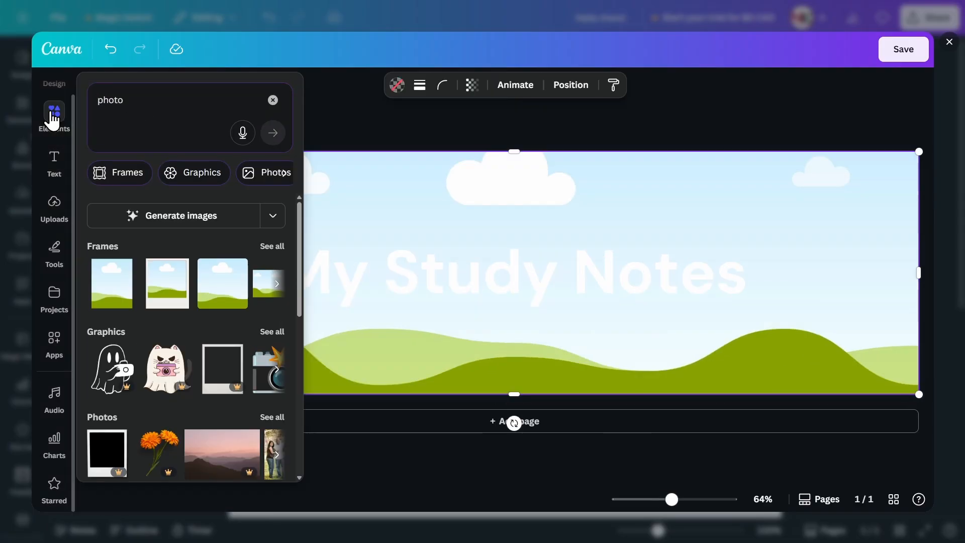
left_click(273, 100)
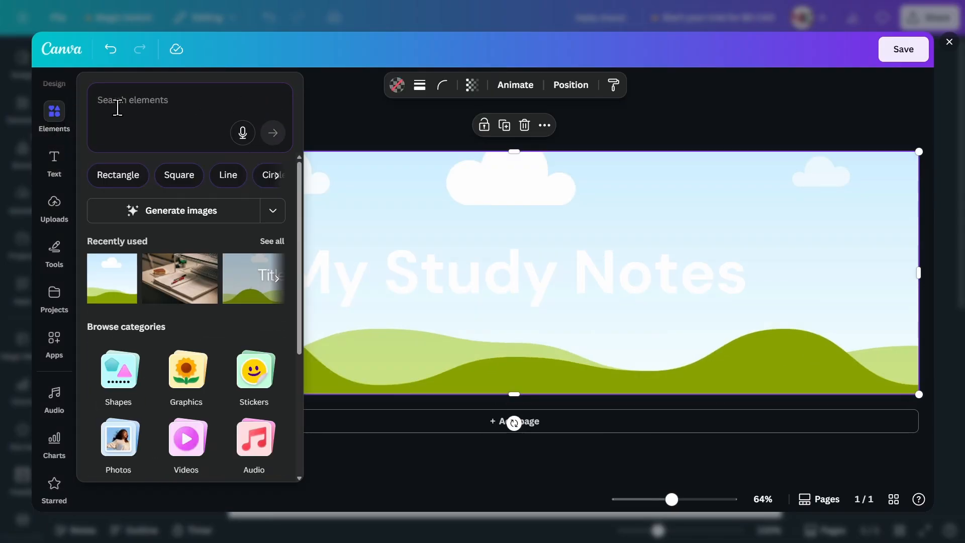
Find the recently used photo of an open book with pens among the stock photos and place it into the frame
scroll(150, 283, "down", 4)
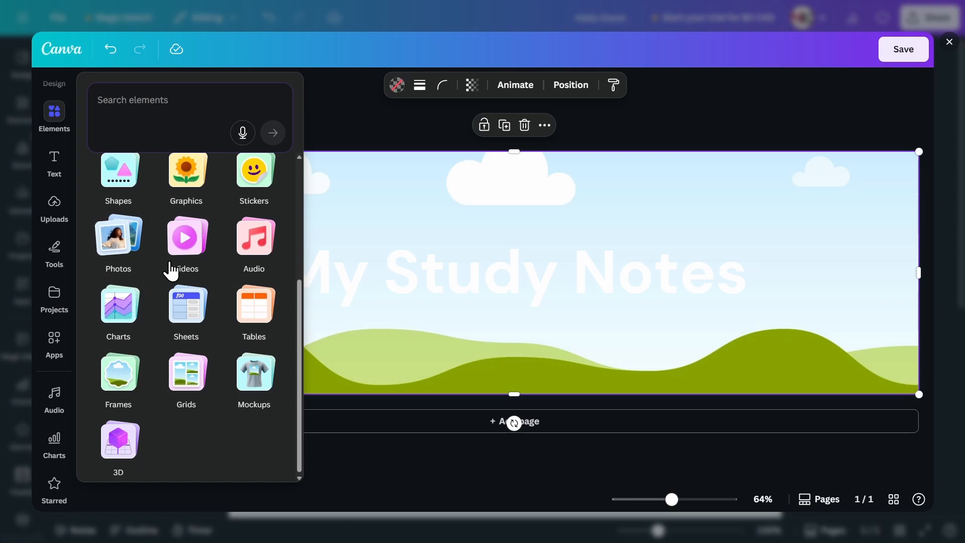
left_click(119, 240)
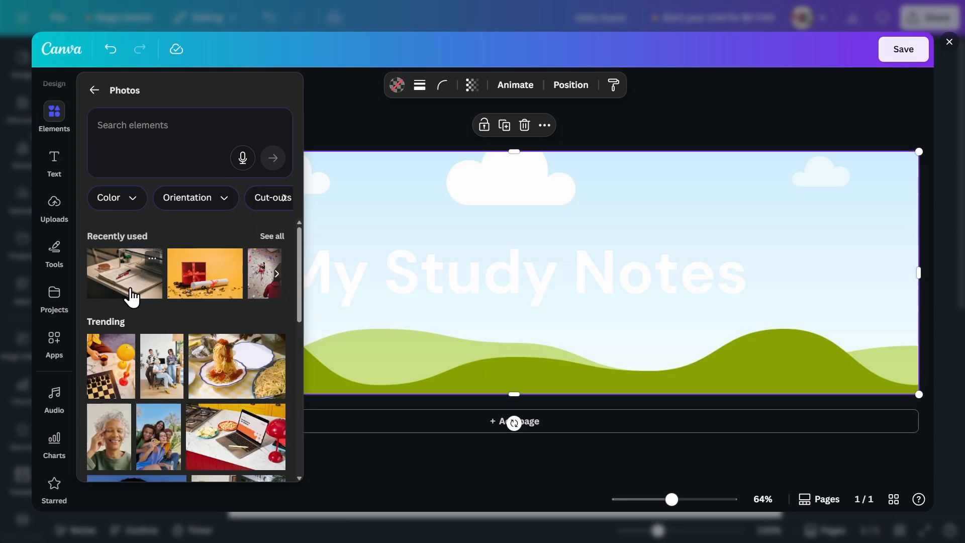
left_click_drag(133, 287, 533, 207)
Apply the Lift text effect to the "My Study Notes" headline with intensity 100
left_click(463, 263)
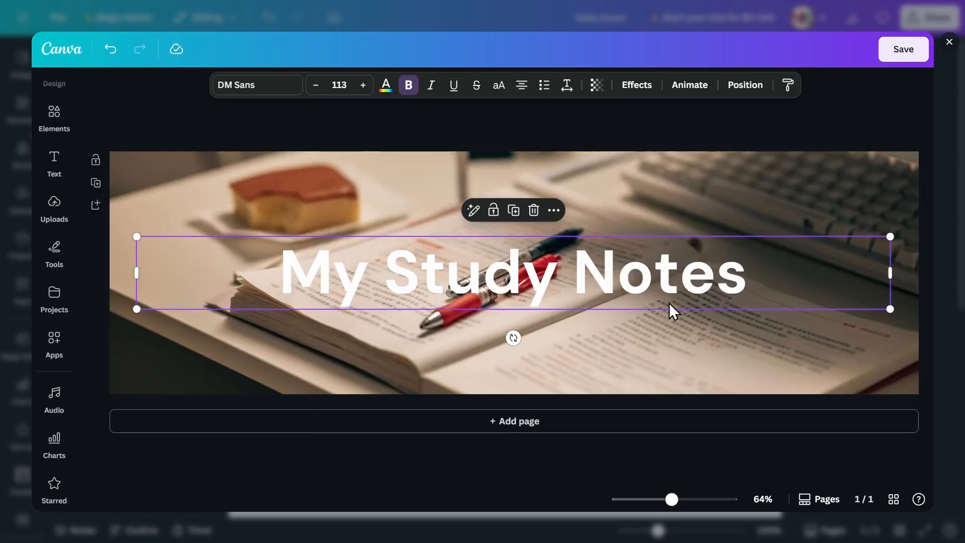
left_click(637, 85)
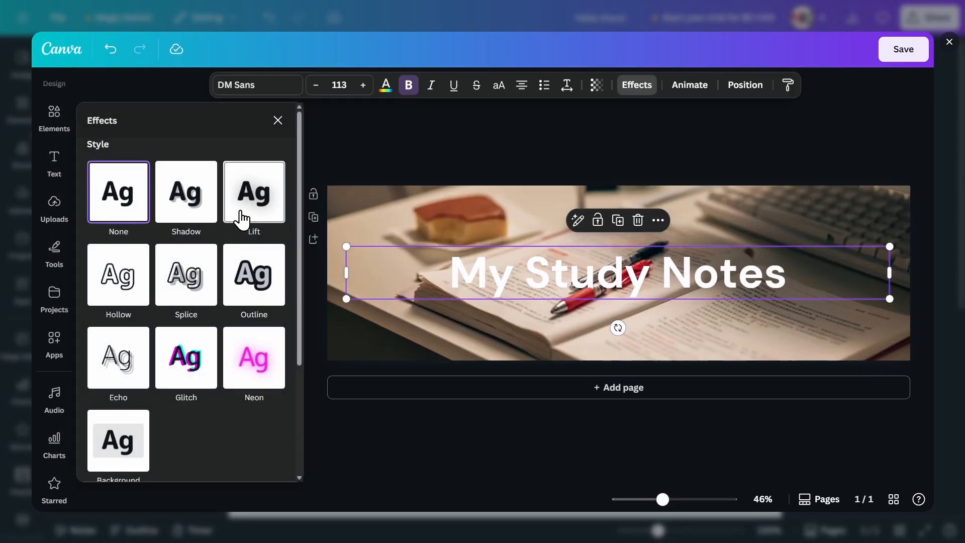
left_click(253, 206)
left_click_drag(178, 276, 262, 279)
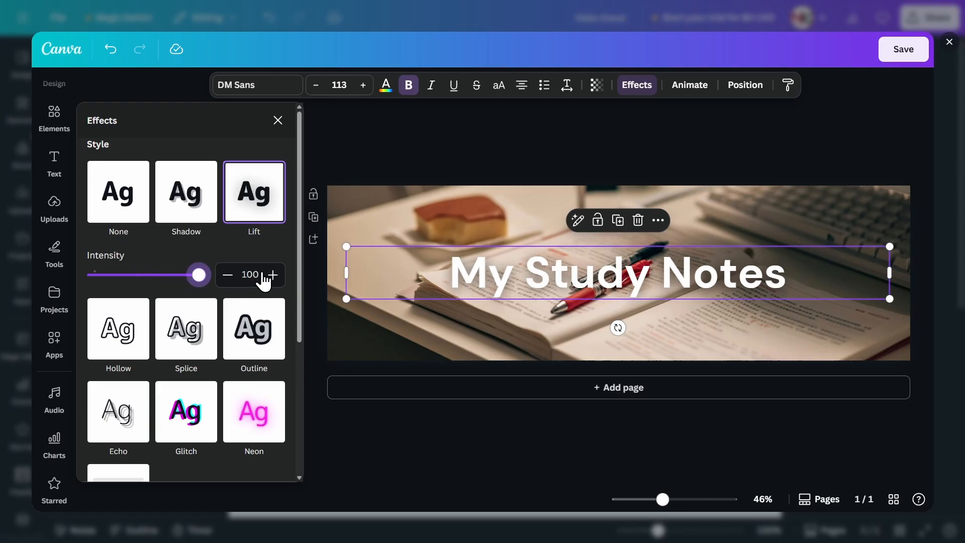
left_click(491, 153)
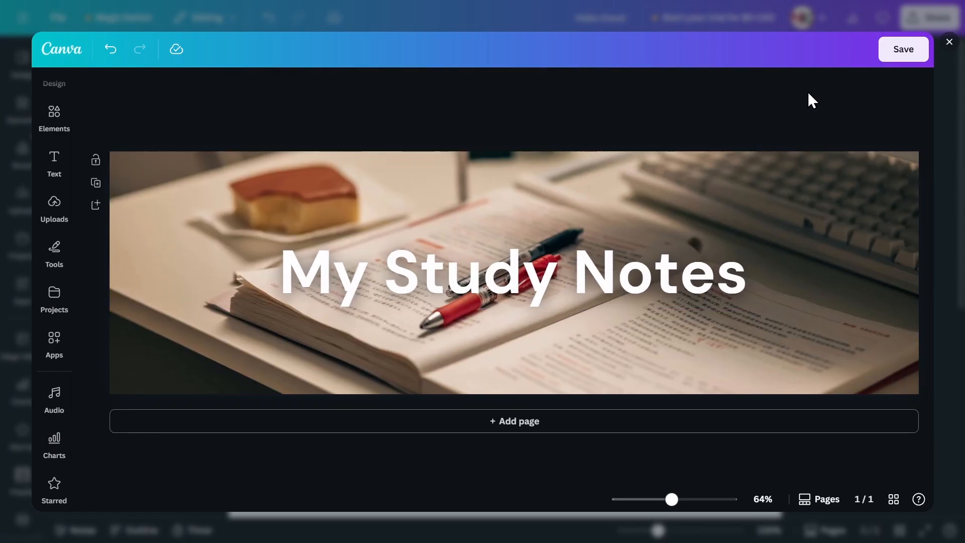
Save the header design into the document and set it as the page banner
left_click(907, 53)
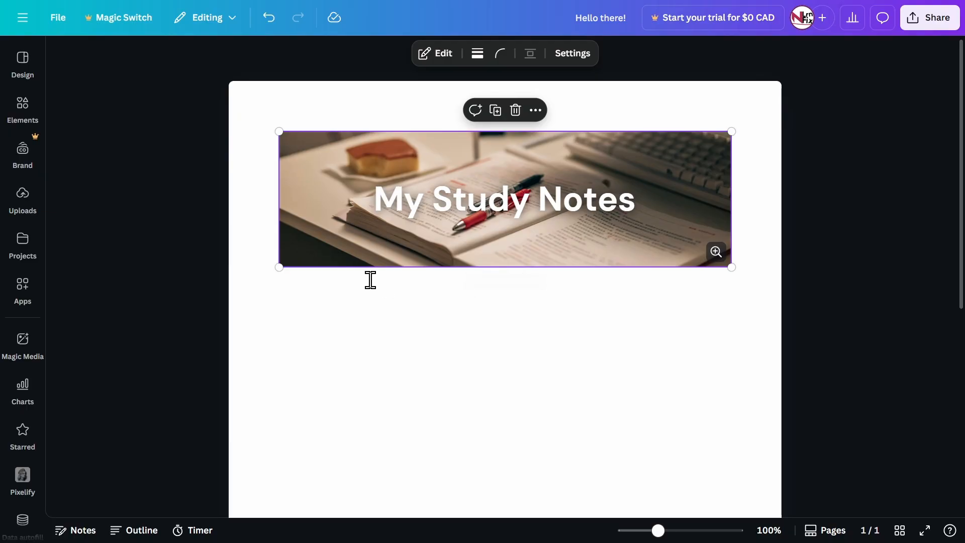
left_click(440, 308)
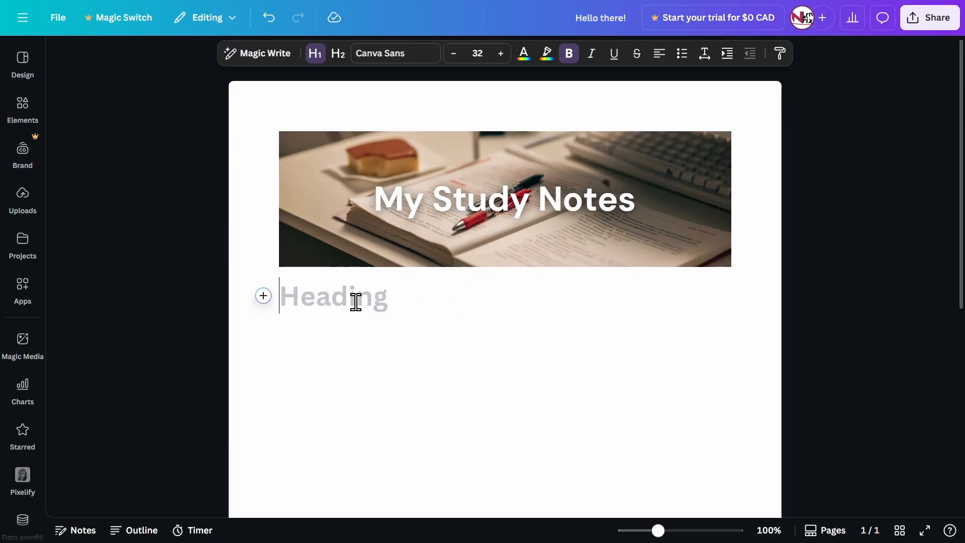
left_click(303, 166)
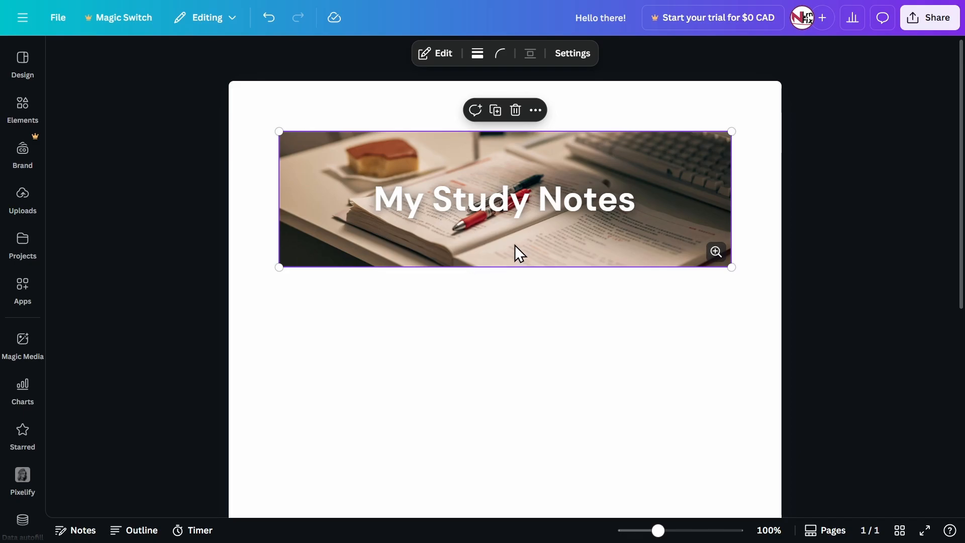
right_click(548, 233)
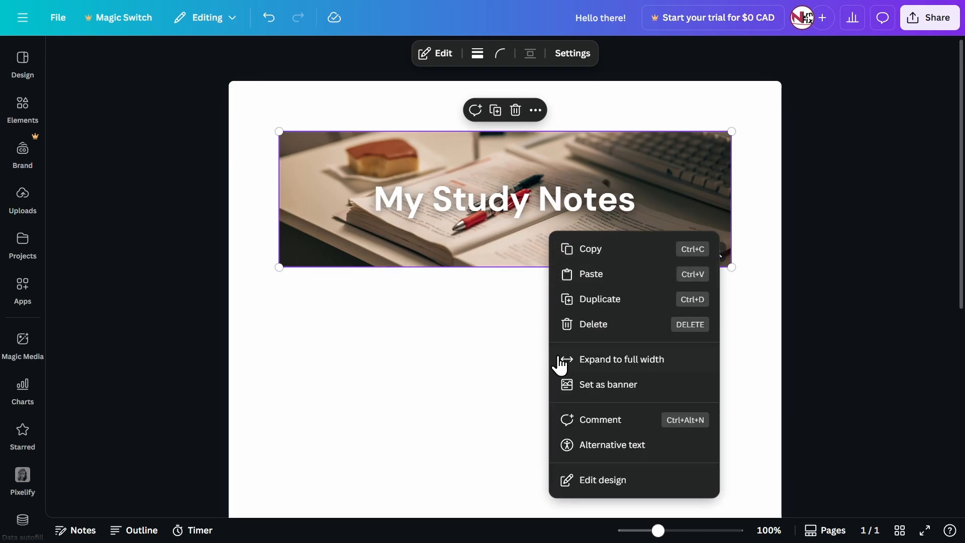
left_click(608, 384)
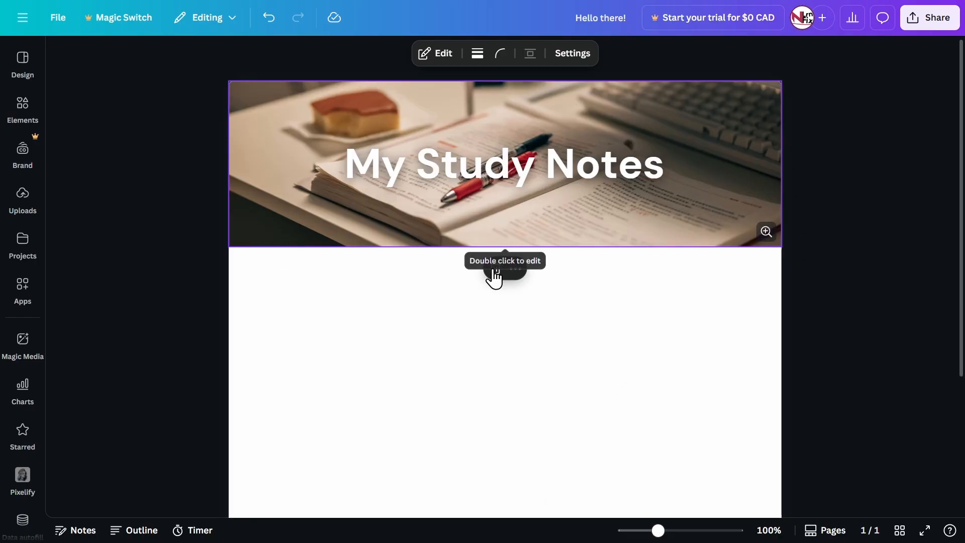
Write "Science" below the banner as a level-2 heading and begin the line beneath it with "The"
left_click(641, 286)
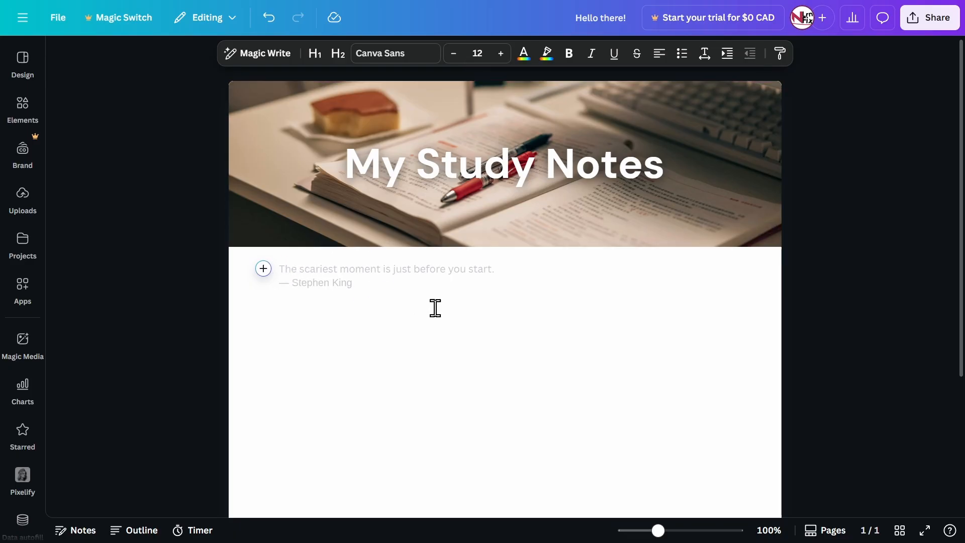
scroll(362, 241, "down", 2)
scroll(361, 240, "up", 1)
scroll(362, 241, "up", 1)
type("Sc")
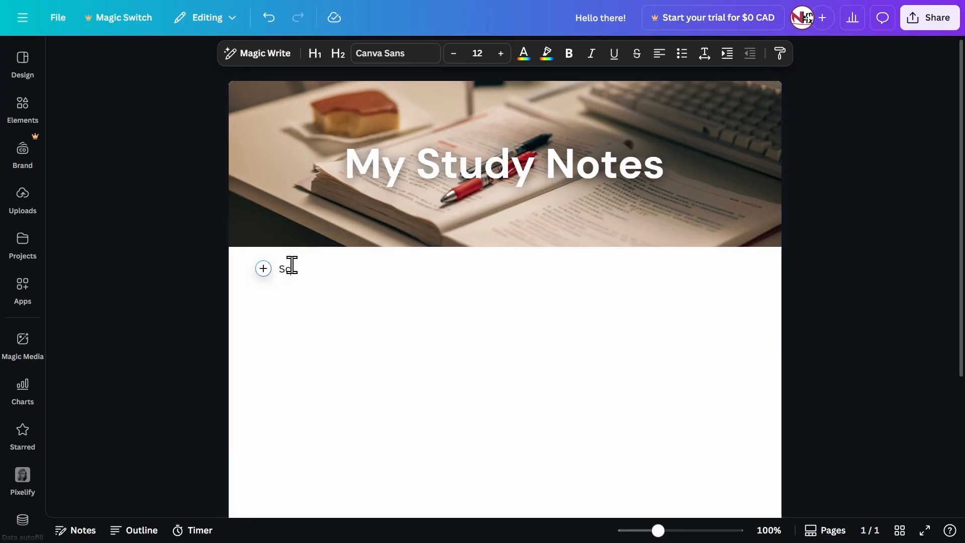
type("ience")
key("shift+Home")
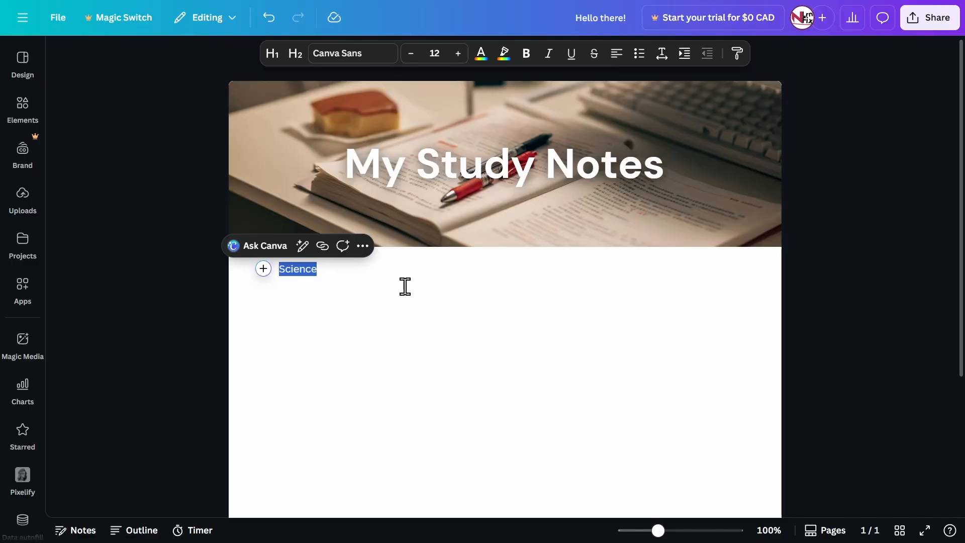
left_click(295, 54)
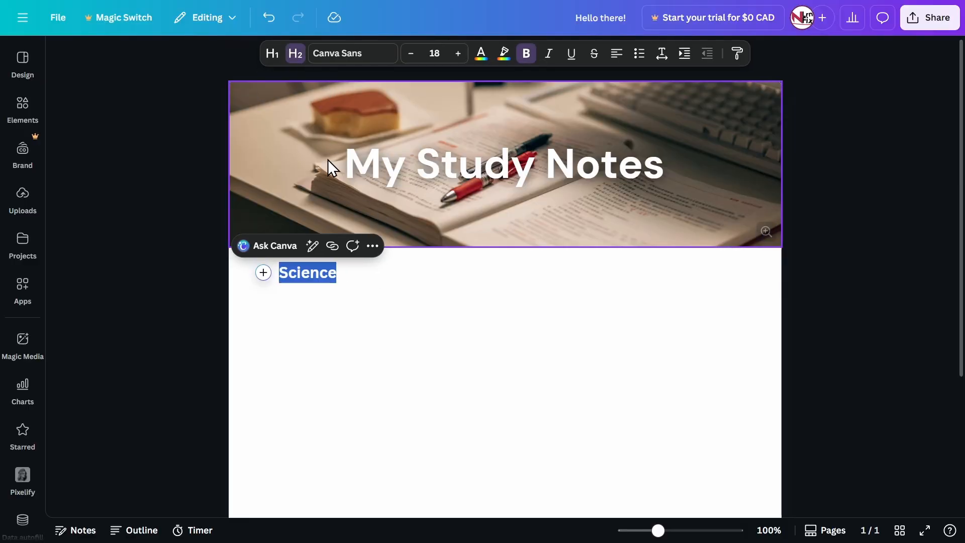
left_click(342, 272)
key("Return")
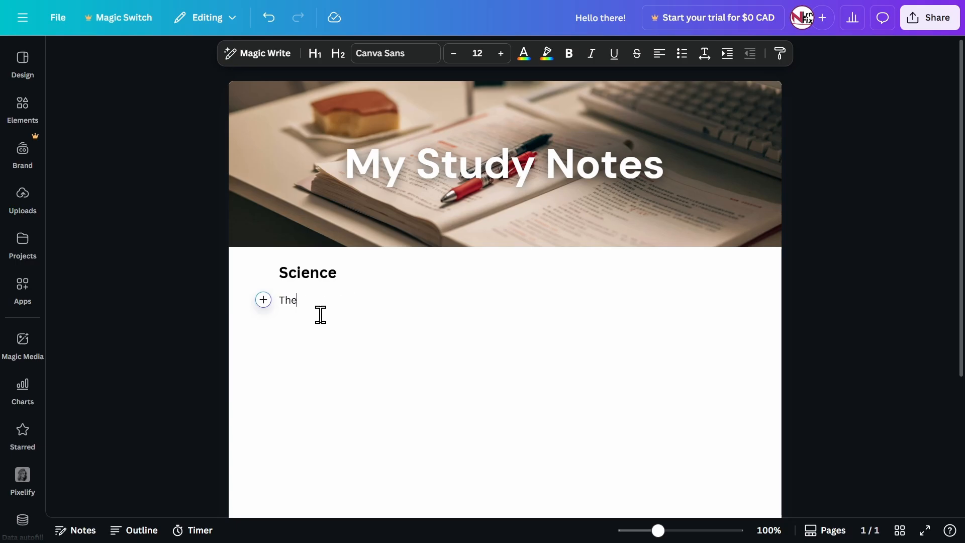
key("shift+Home")
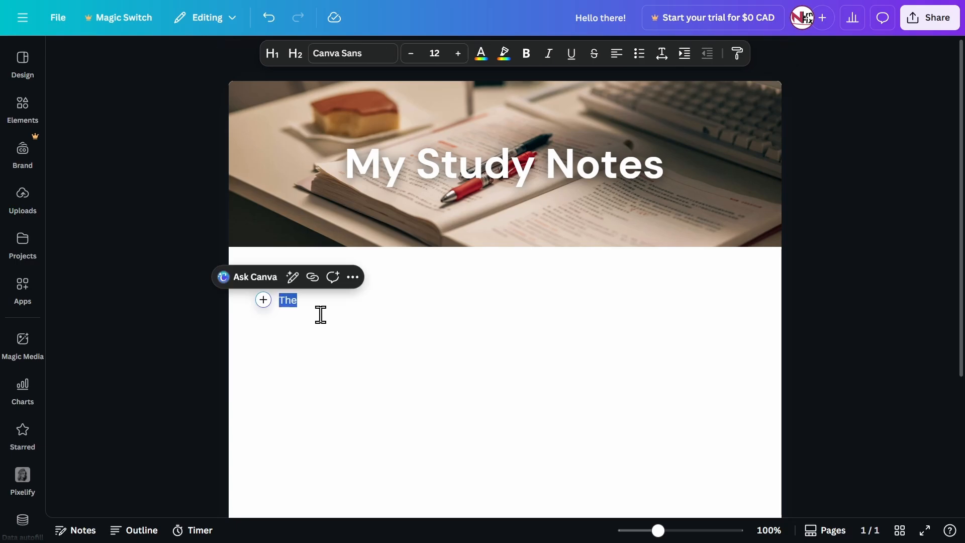
left_click(320, 315)
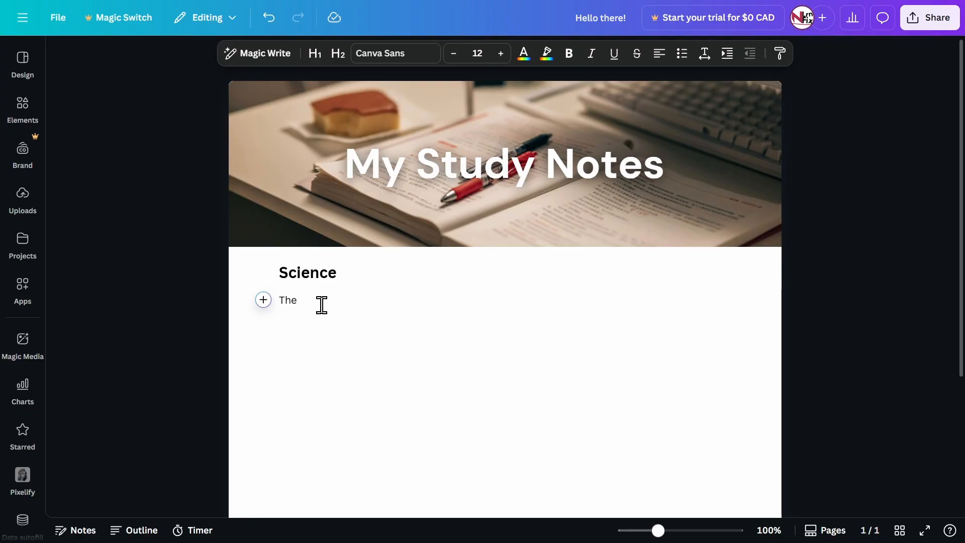
left_click_drag(322, 305, 281, 303)
left_click(317, 302)
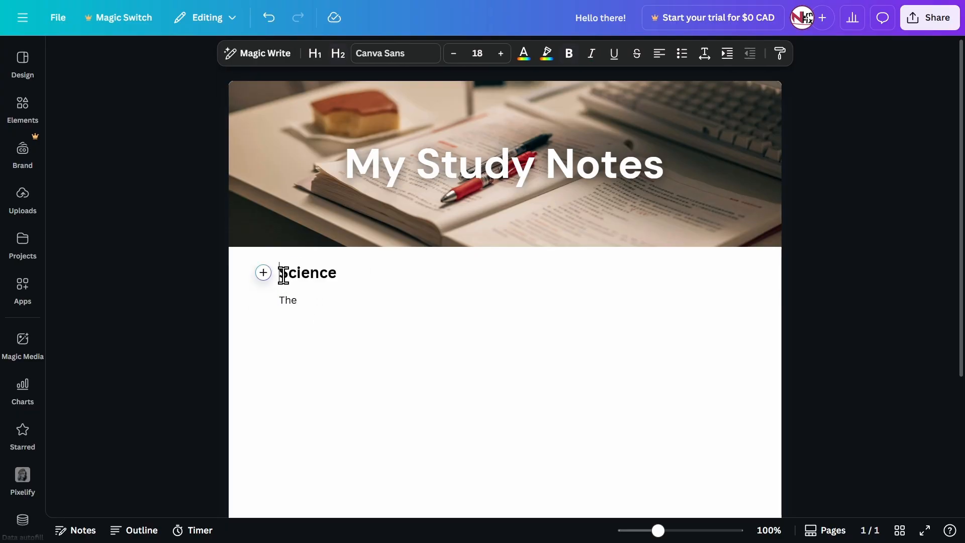
left_click_drag(282, 273, 317, 307)
left_click(320, 308)
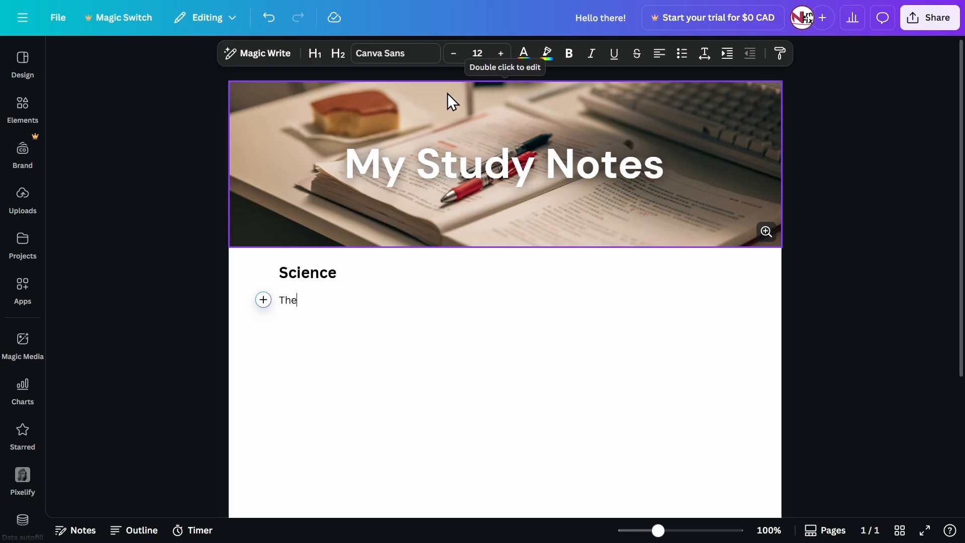
double_click(315, 305)
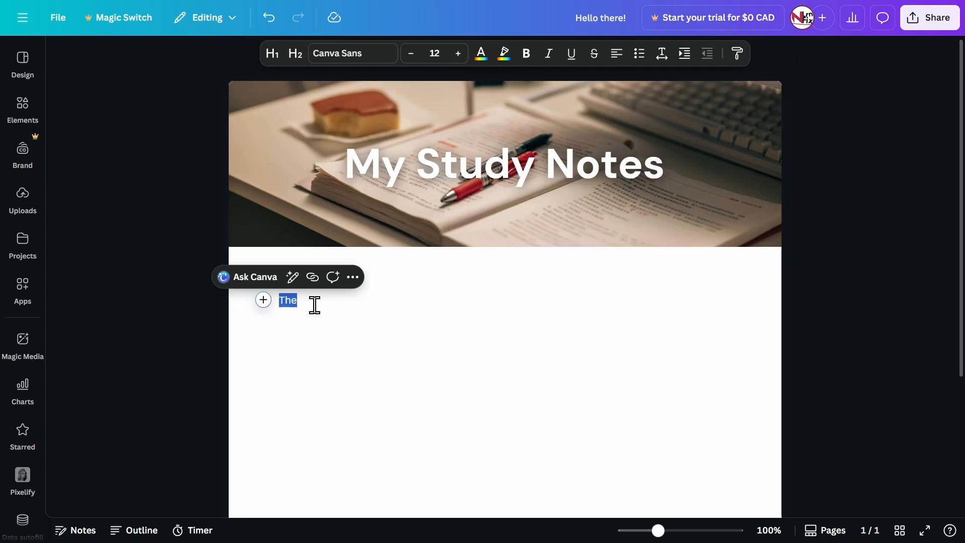
left_click(314, 305)
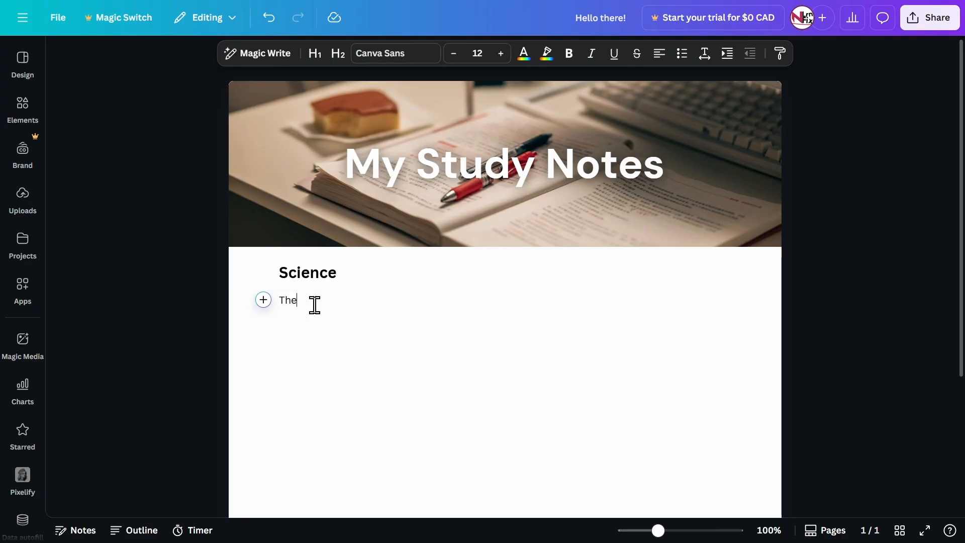
Replace "The" under the Science heading with "This is an important point about science"
double_click(314, 305)
type("This is an important point about science")
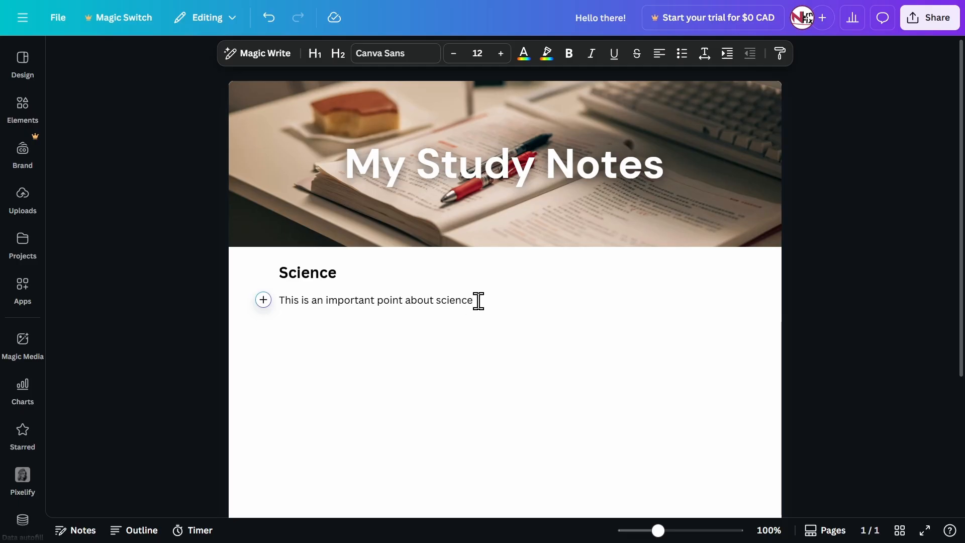
Highlight the sentence "This is an important point about science" in pale yellow
left_click_drag(478, 300, 275, 299)
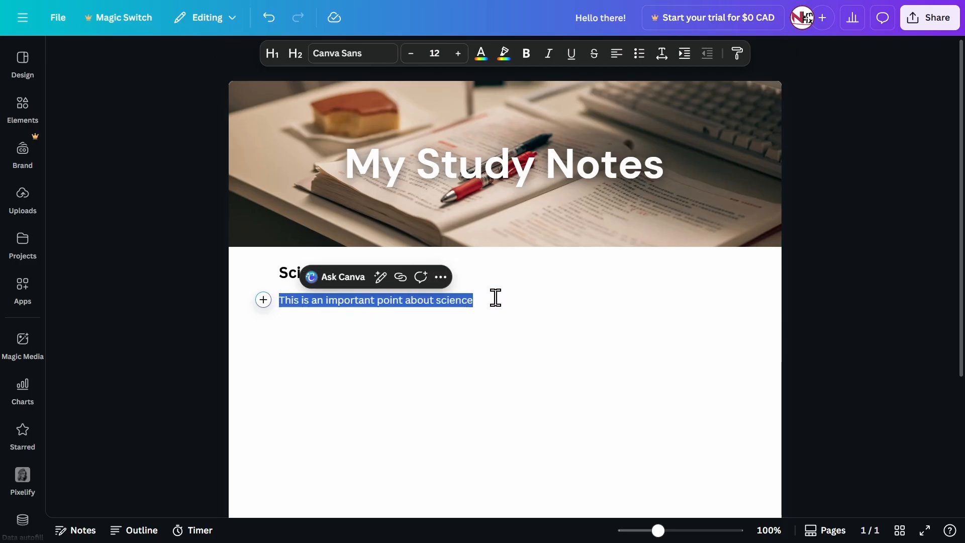
left_click(505, 54)
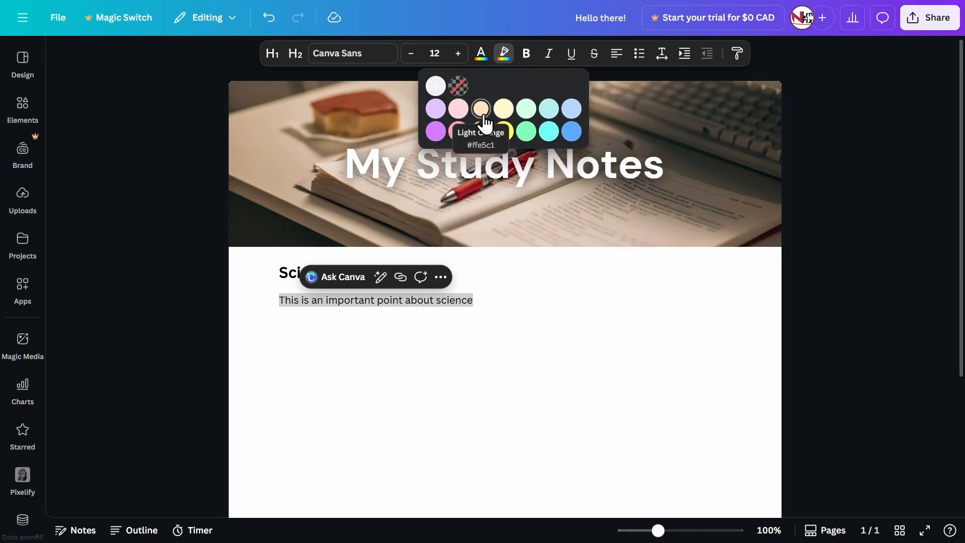
left_click(503, 111)
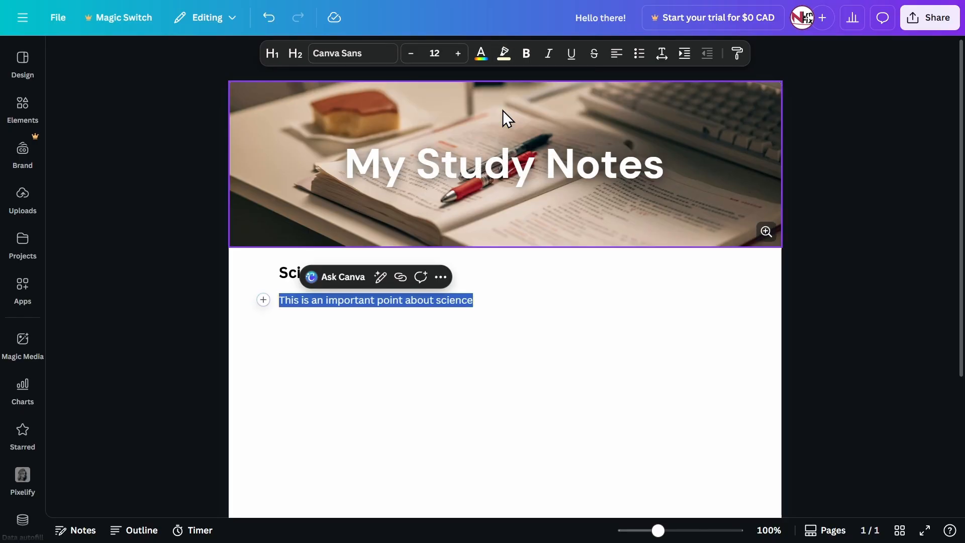
left_click(467, 300)
left_click_drag(504, 311, 279, 300)
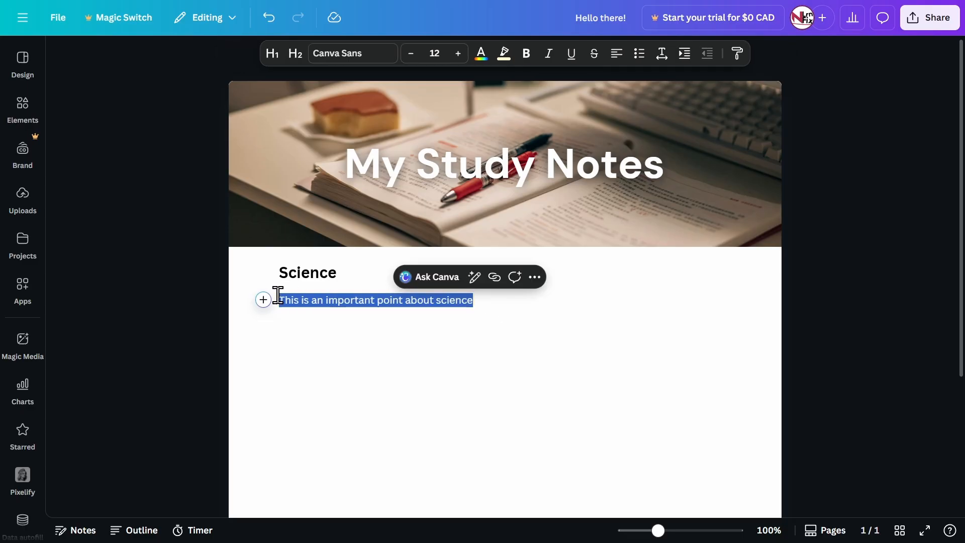
left_click(411, 304)
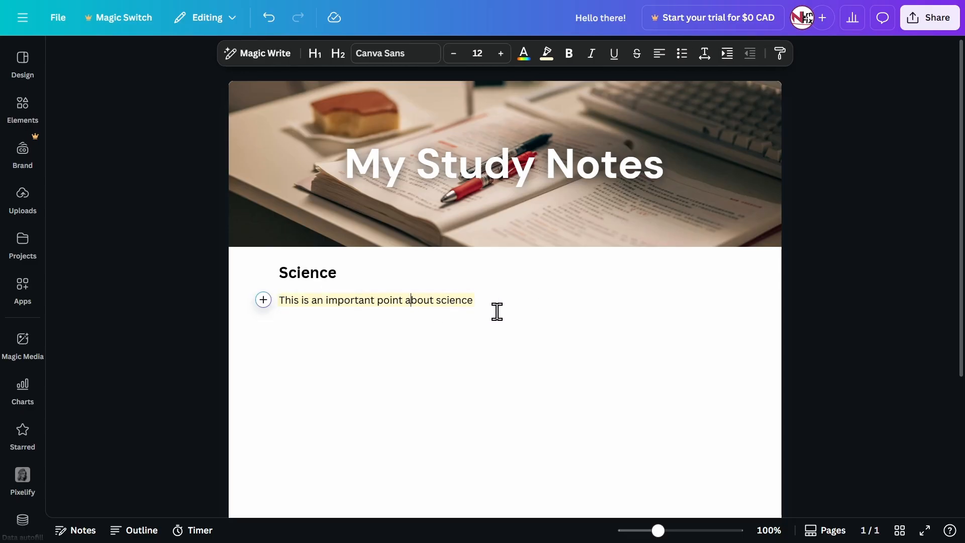
Add a new line without highlighting below the highlighted sentence, reading "some text here"
key("Return")
type("g")
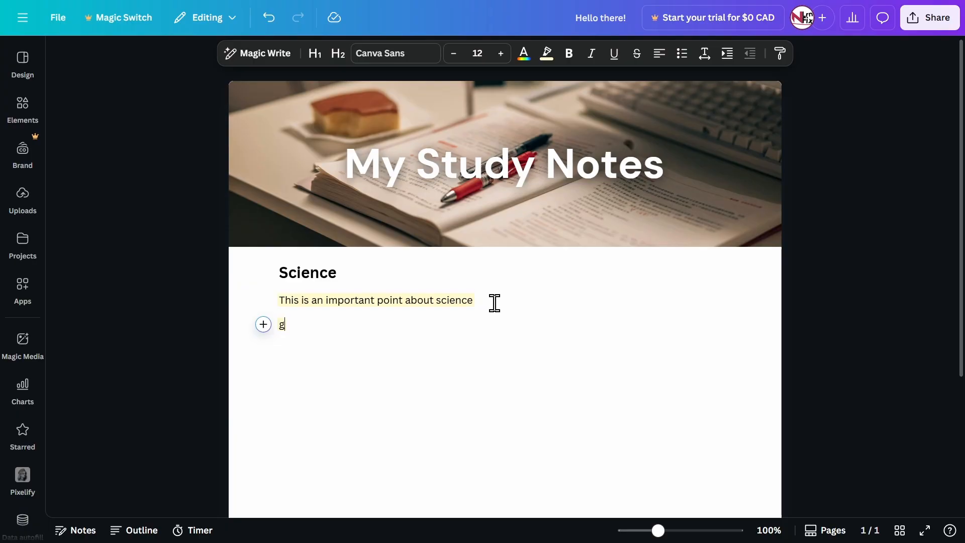
left_click(548, 54)
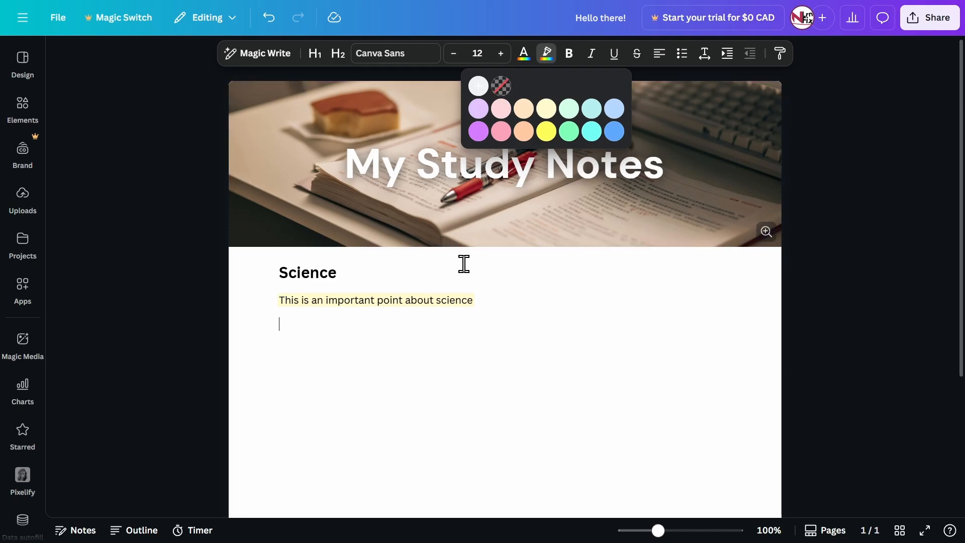
left_click(288, 336)
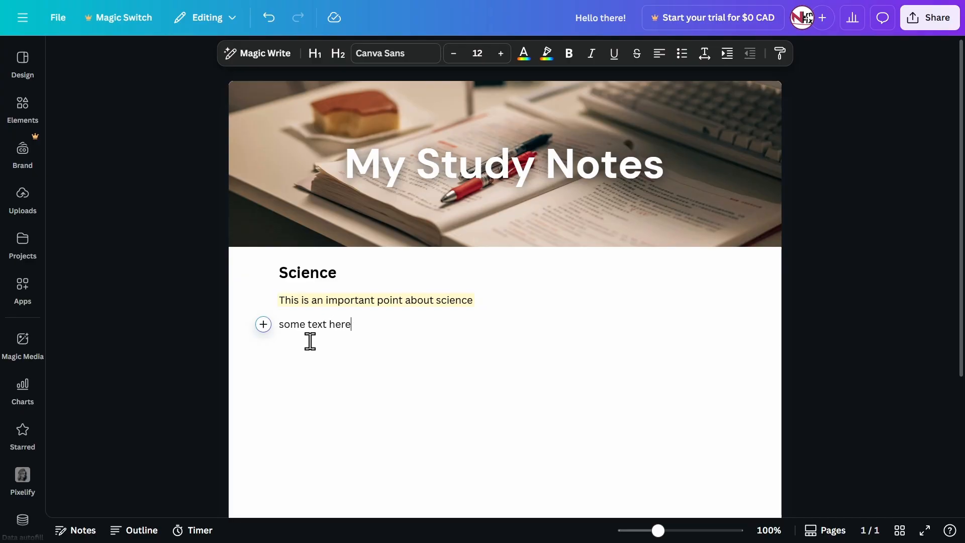
Change the text color of the line "some text here" to the medium blue among the default solid colors
key("ctrl+shift+Left")
key("ctrl+shift+Left")
key("ctrl+shift+Left")
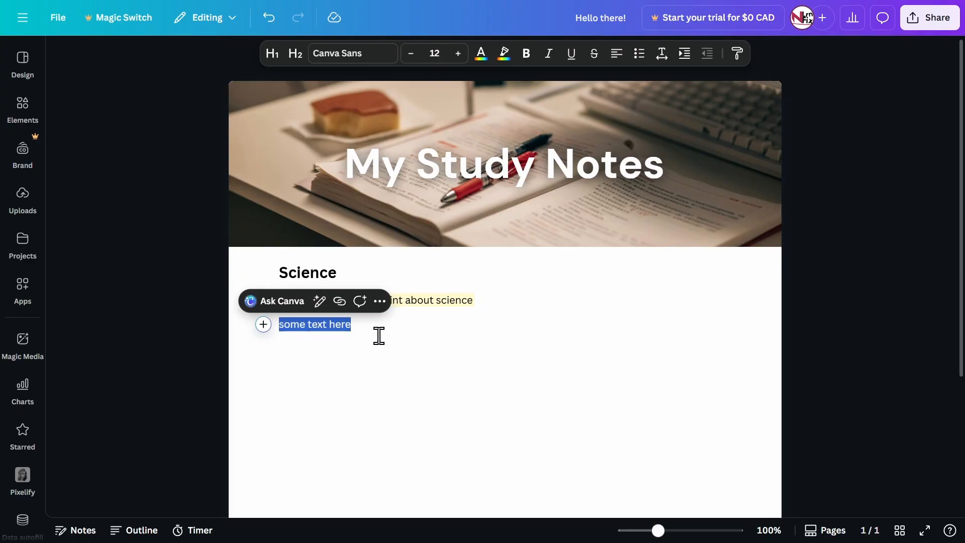
left_click(481, 53)
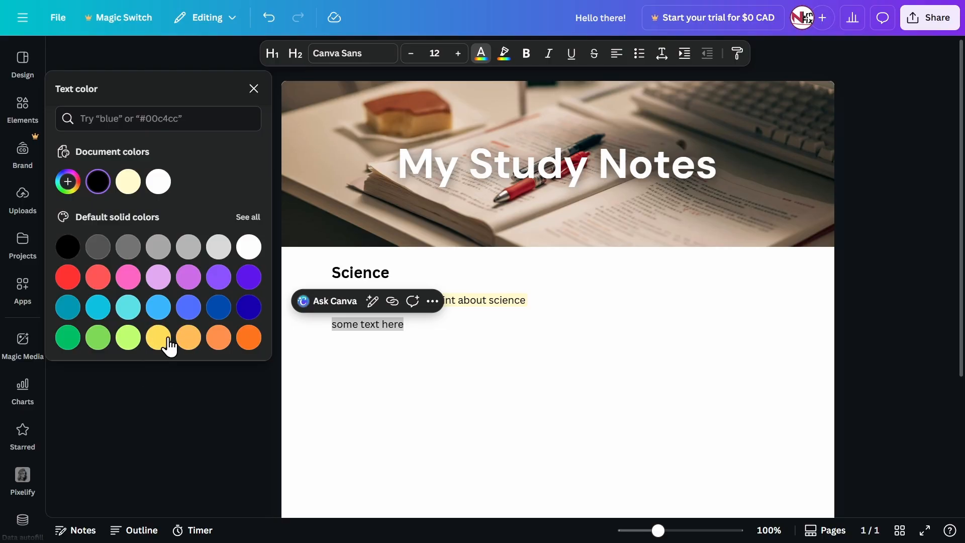
left_click(186, 303)
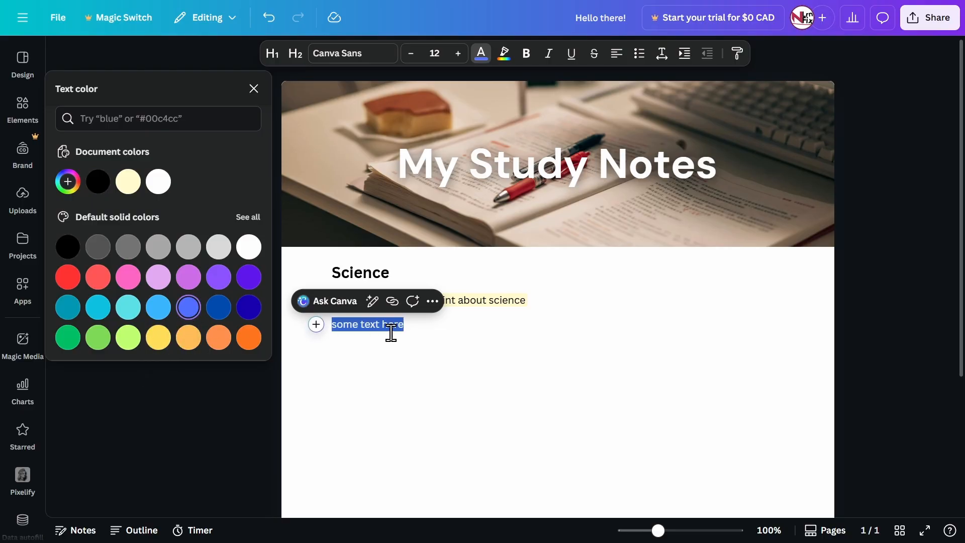
left_click(398, 333)
left_click_drag(422, 332, 311, 339)
left_click(422, 332)
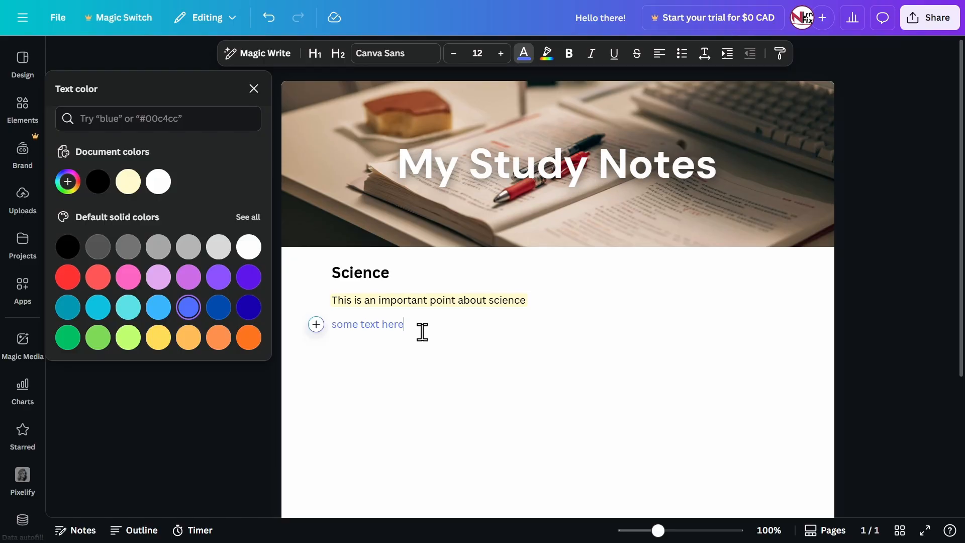
Make the blue line "some text here" bold
key("ctrl+shift+Left")
key("ctrl+shift+Left")
key("ctrl+shift+Left")
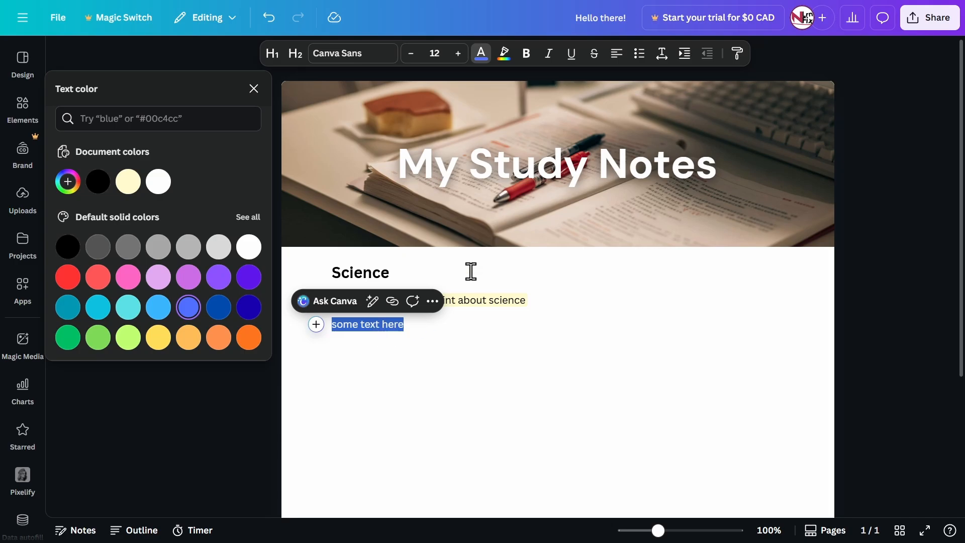
left_click(527, 54)
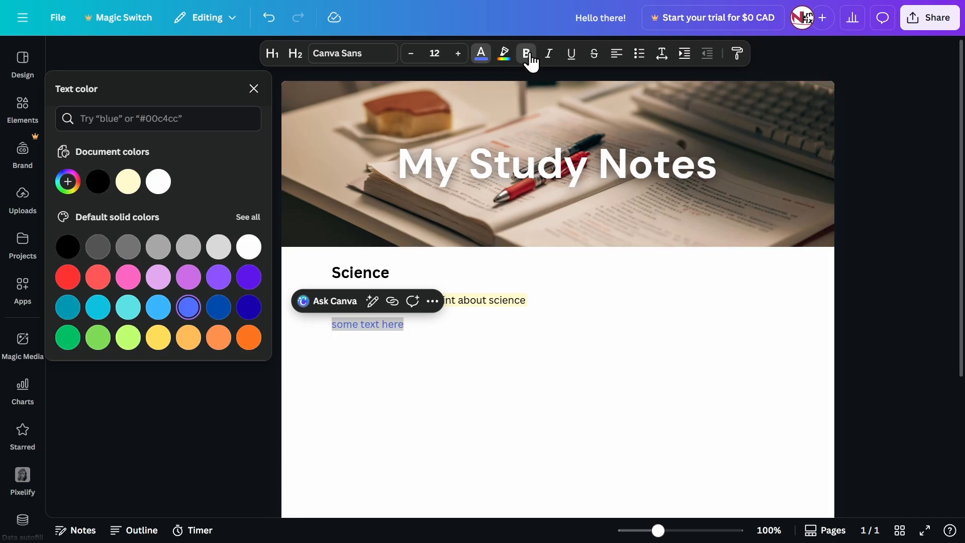
left_click(465, 330)
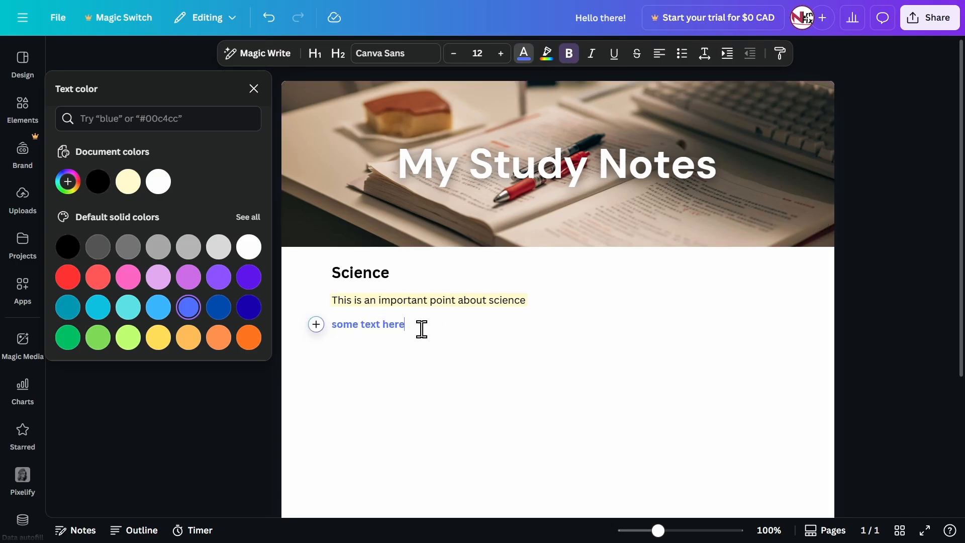
left_click_drag(421, 329, 334, 333)
left_click(333, 332)
Change the font of all the body text, from the Science heading to the last line, to TT Hoves
left_click_drag(329, 278, 478, 338)
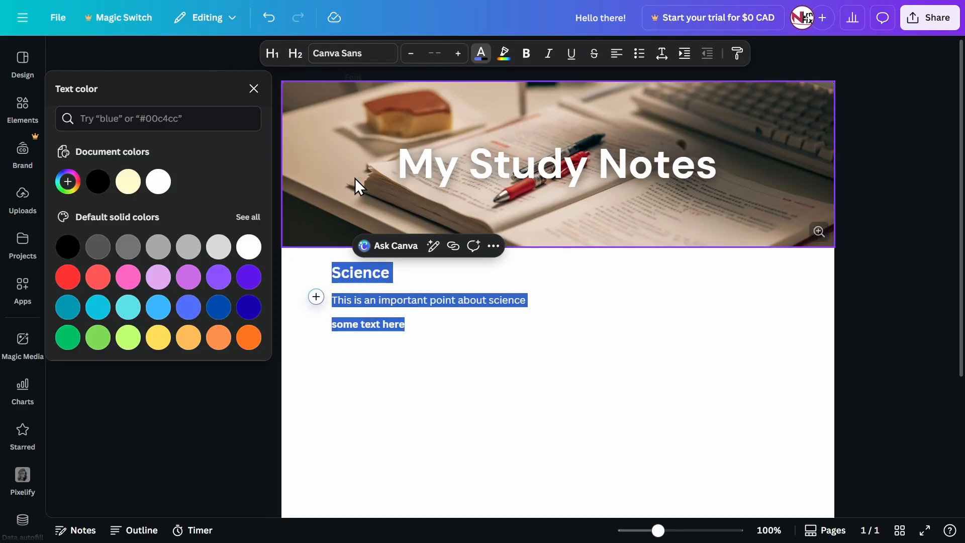
left_click(350, 54)
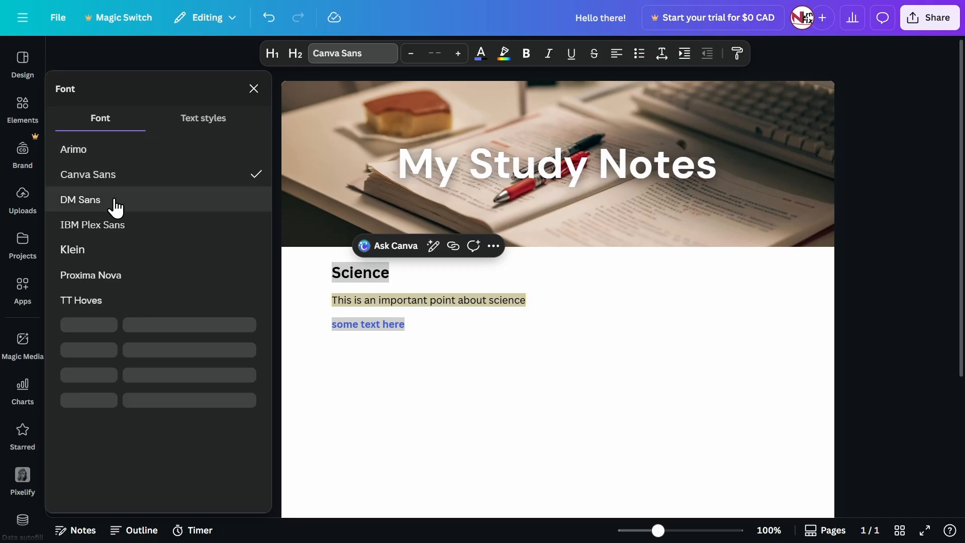
scroll(111, 235, "down", 2)
scroll(100, 311, "up", 1)
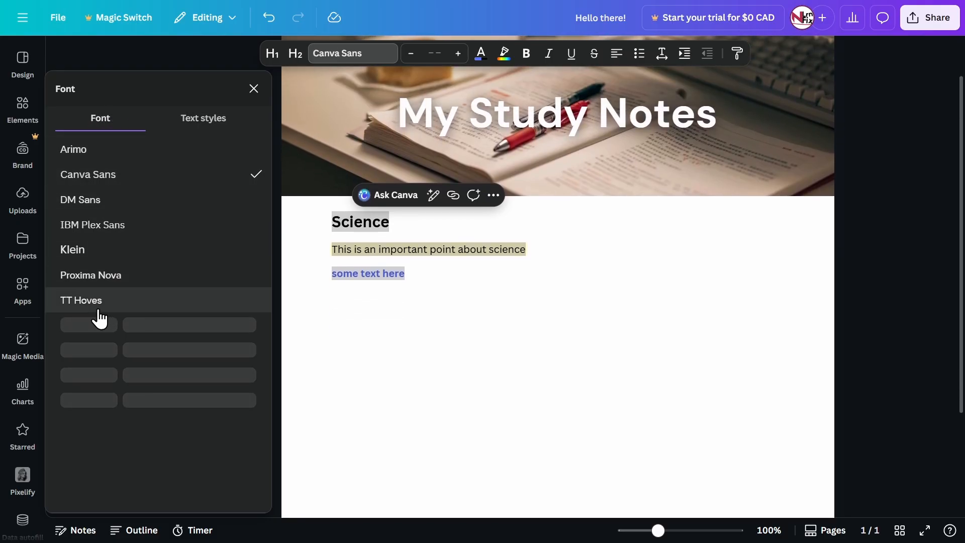
left_click(96, 308)
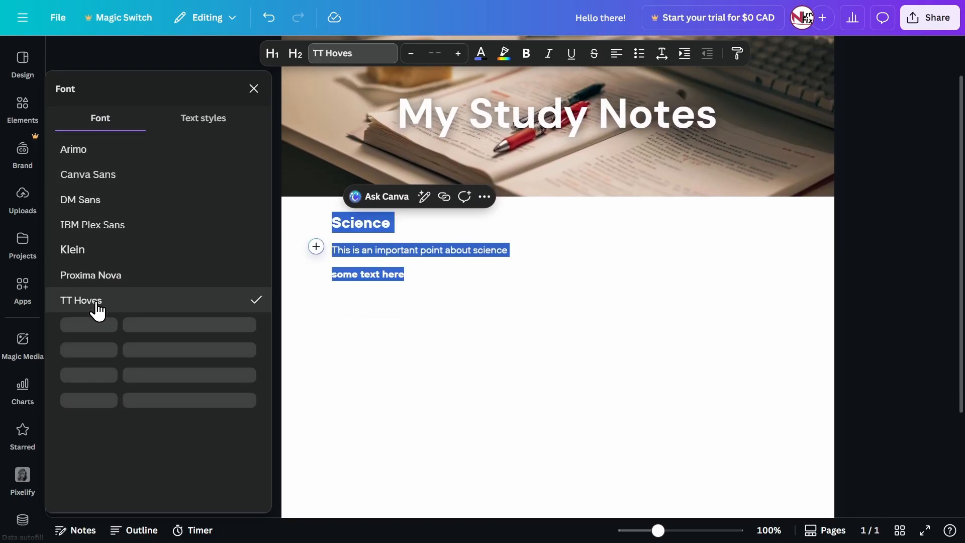
left_click(417, 282)
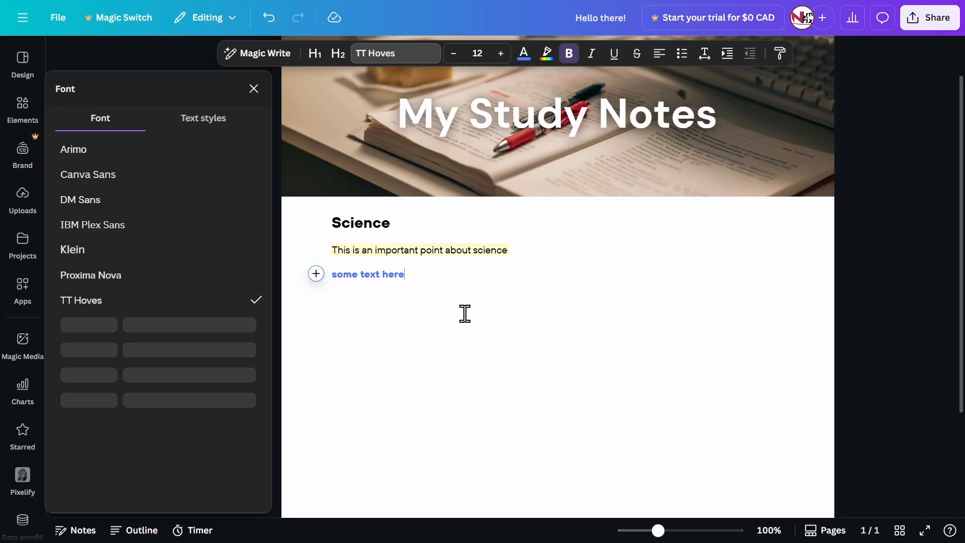
left_click_drag(444, 309, 325, 227)
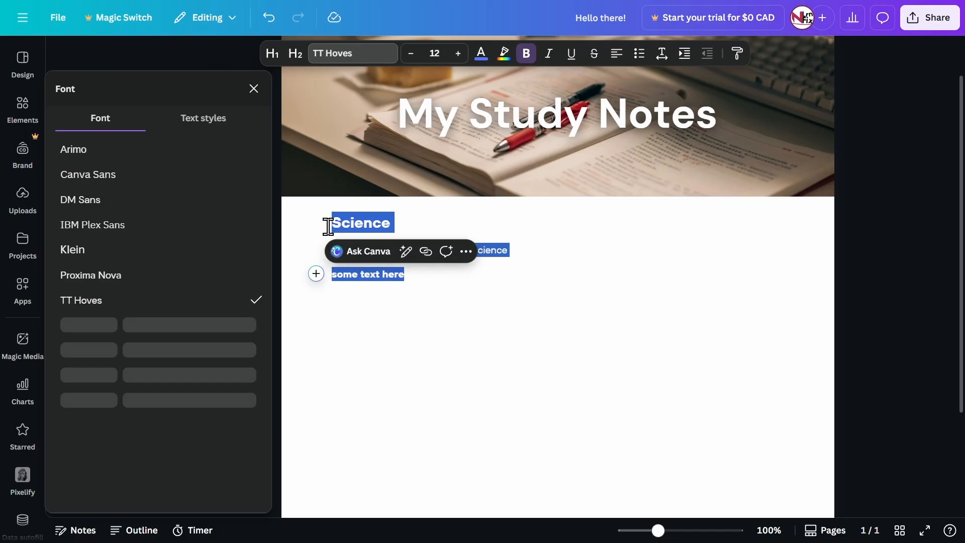
scroll(439, 302, "up", 1)
left_click(408, 328)
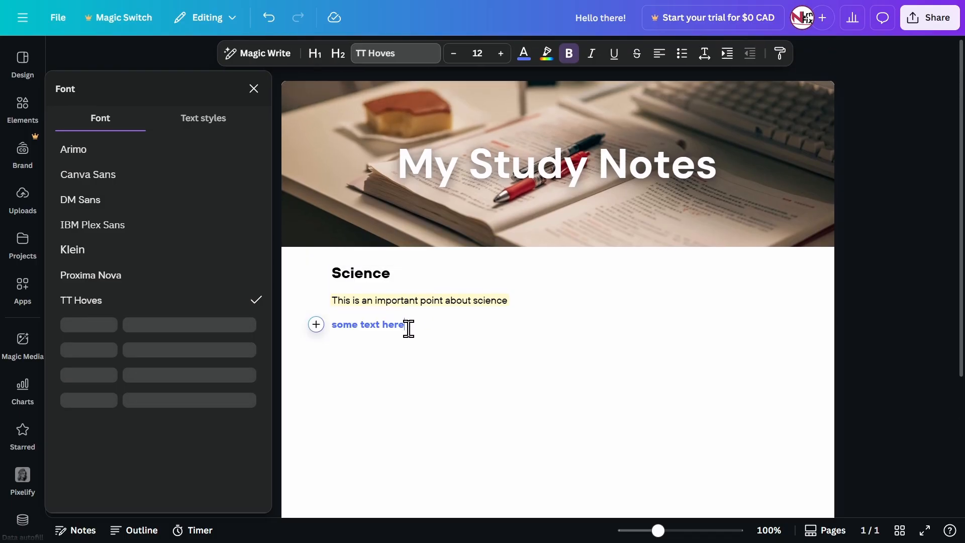
Center-align the highlighted sentence "This is an important point about science" below the Science heading
left_click_drag(332, 300, 515, 298)
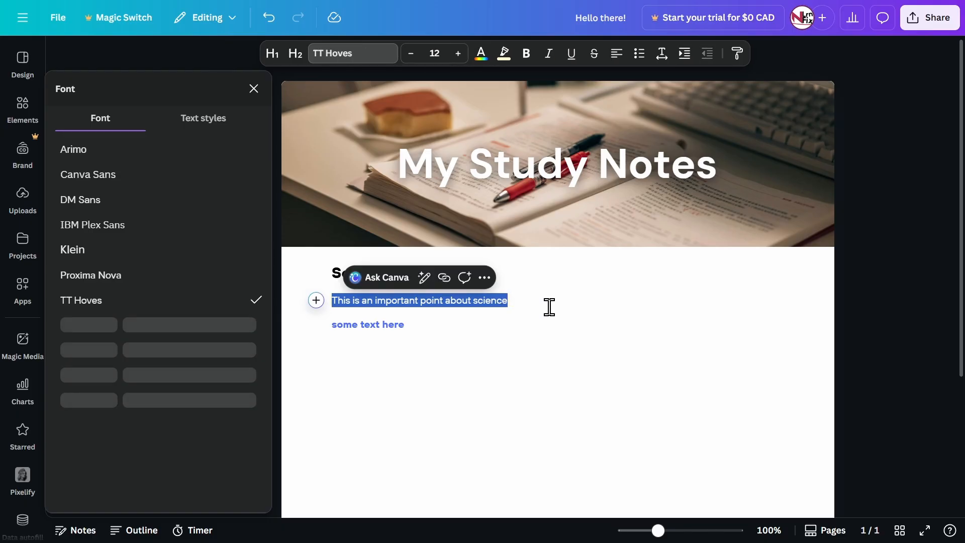
left_click(620, 59)
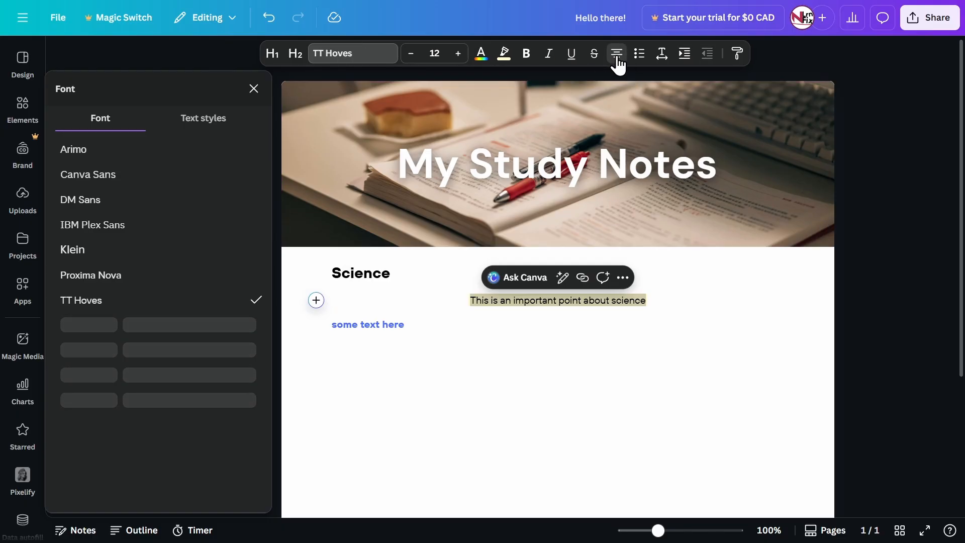
left_click(618, 56)
left_click(615, 56)
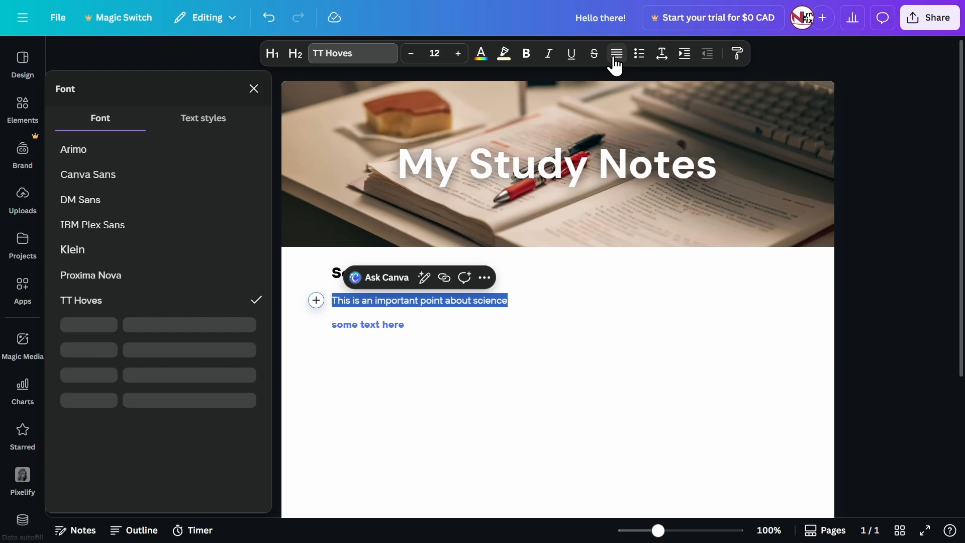
left_click(615, 57)
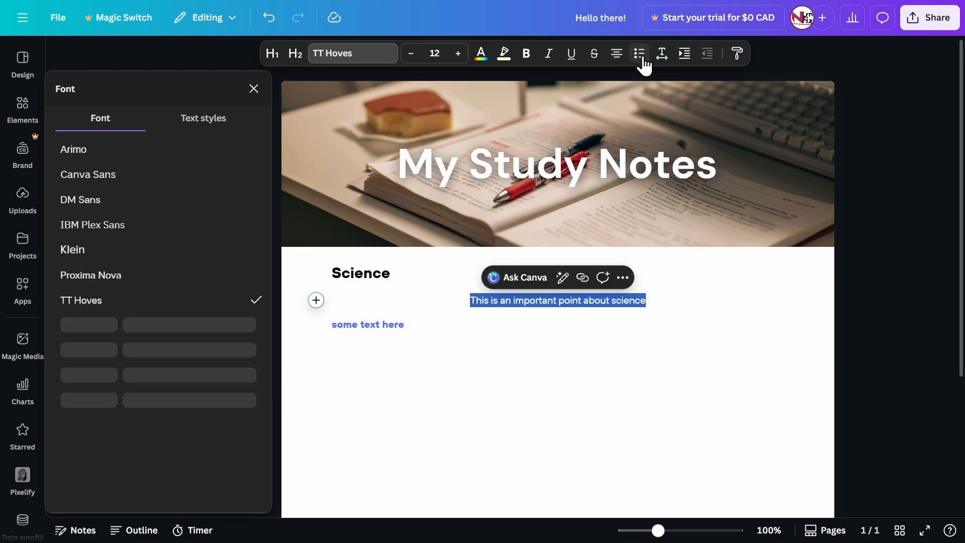
left_click(686, 256)
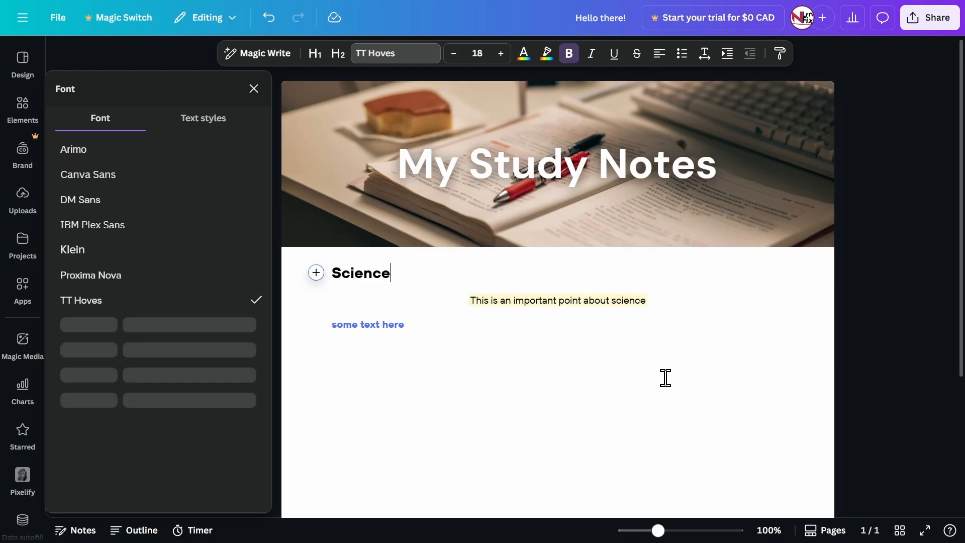
Replace the blue line "some text here" with three separate lines reading "Item 1", "Item 2" and "Item 3"
left_click_drag(412, 330, 339, 324)
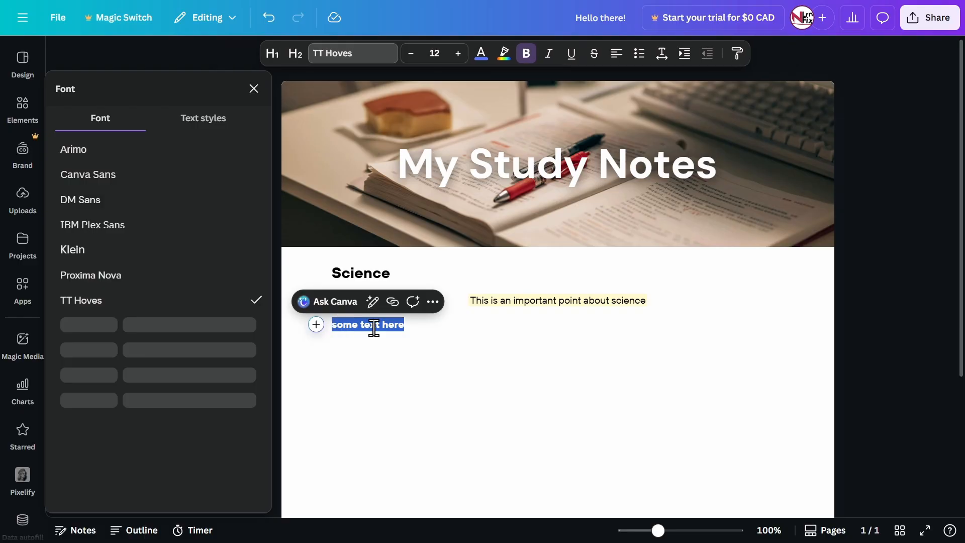
key("BackSpace")
type("L")
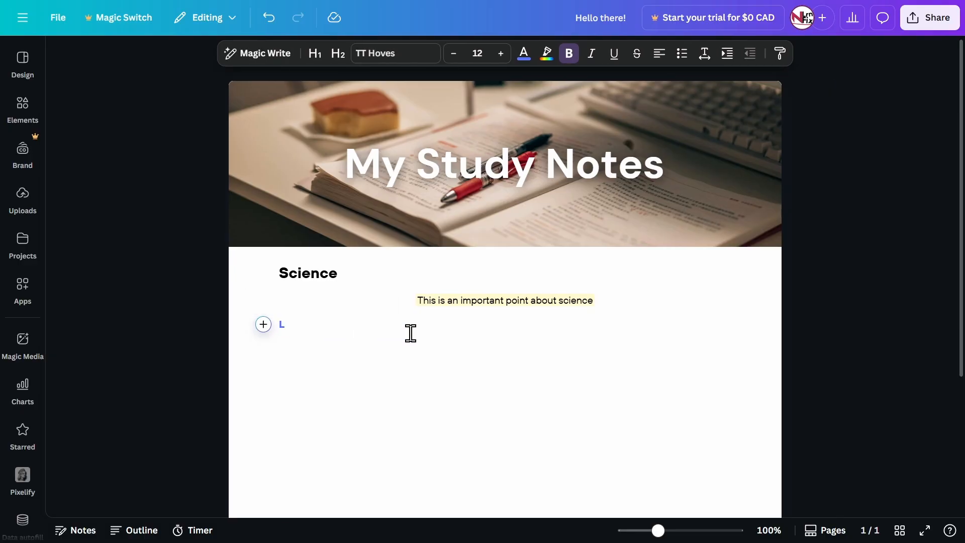
type("ist 1")
key("shift+Home")
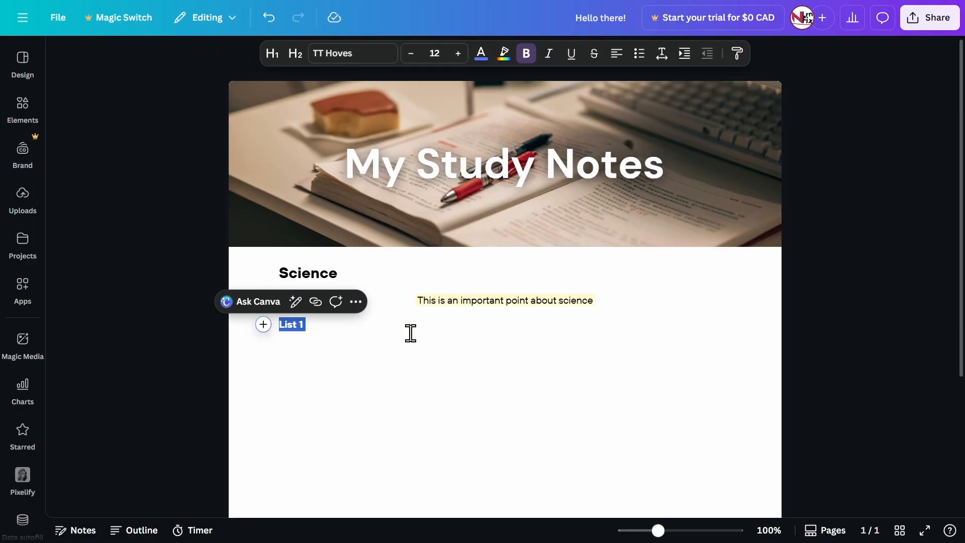
key("BackSpace")
type("Item")
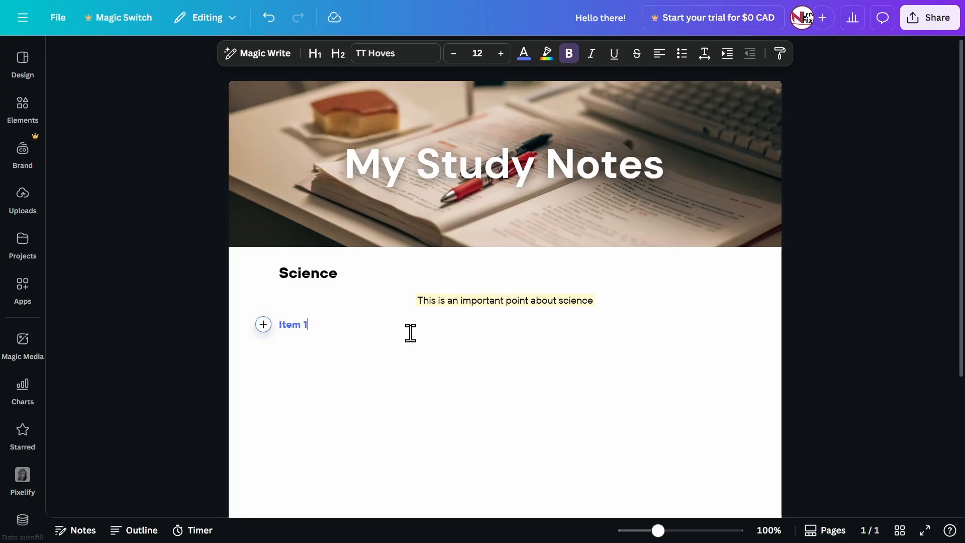
type(" 1")
key("Return")
type("Item 2")
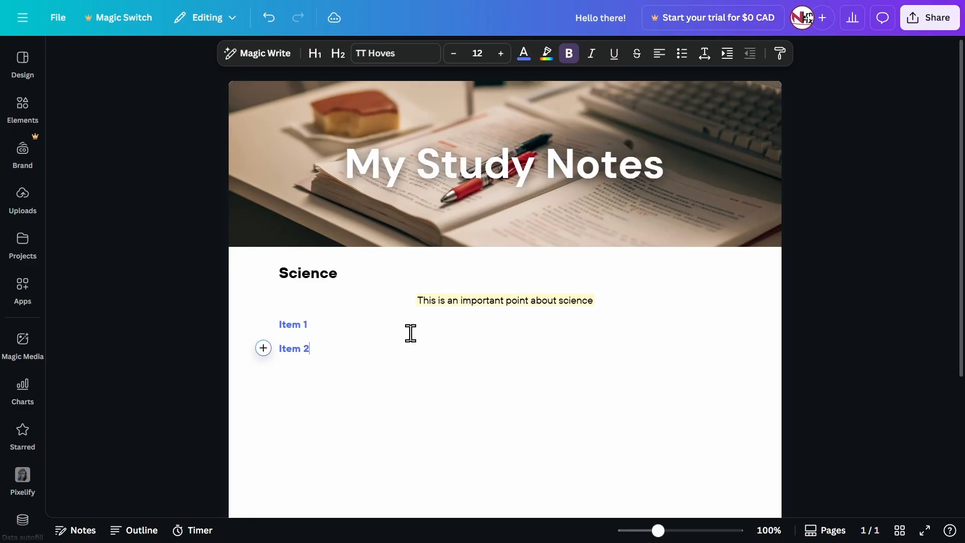
key("Return")
type("Item 3")
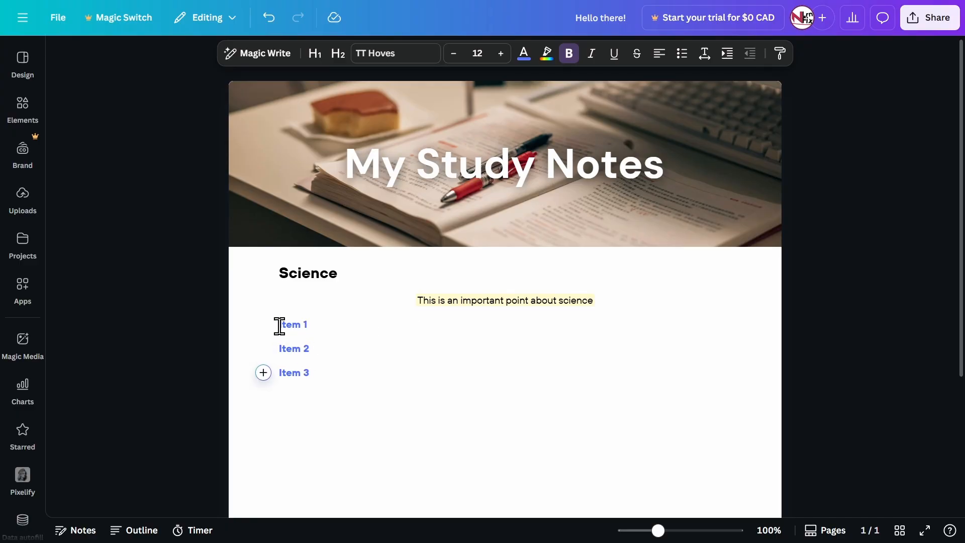
Format the three item lines as a bulleted list and add a fourth bullet reading "fgf"
left_click_drag(277, 324, 355, 405)
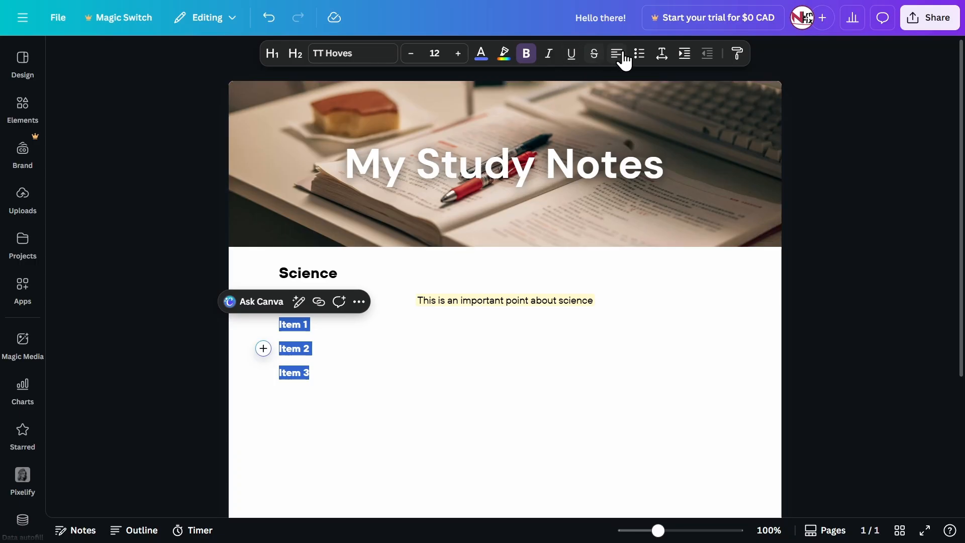
left_click(639, 54)
left_click(362, 338)
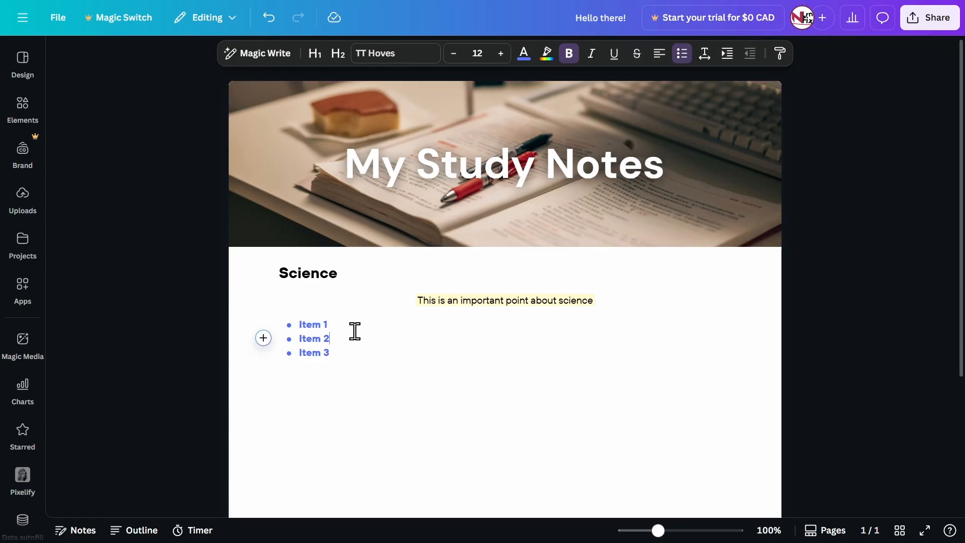
left_click_drag(300, 323, 362, 357)
left_click(362, 358)
key("Return")
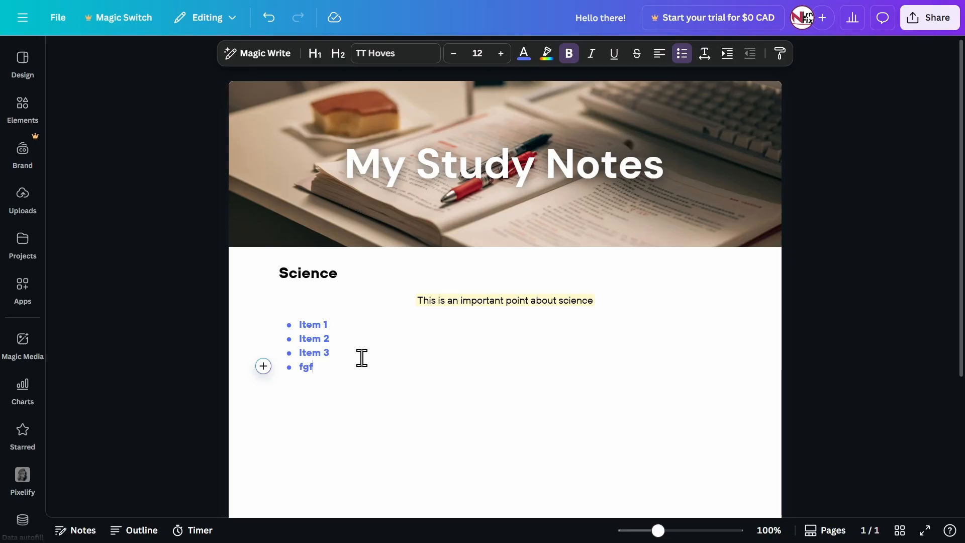
Delete the entire bulleted list below the highlighted sentence, including its last bullet
key("shift+Up")
key("shift+Up")
key("shift+Up")
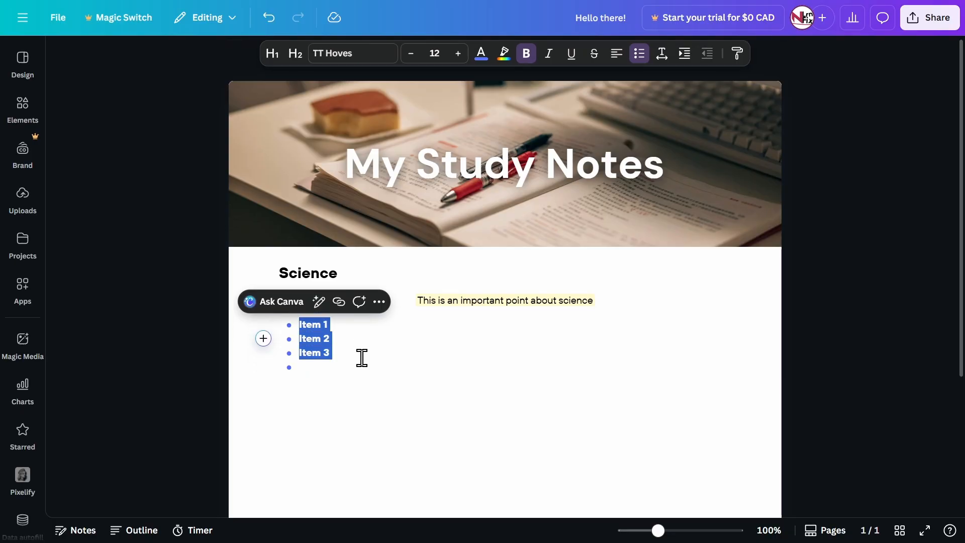
key("BackSpace")
key("BackSpace")
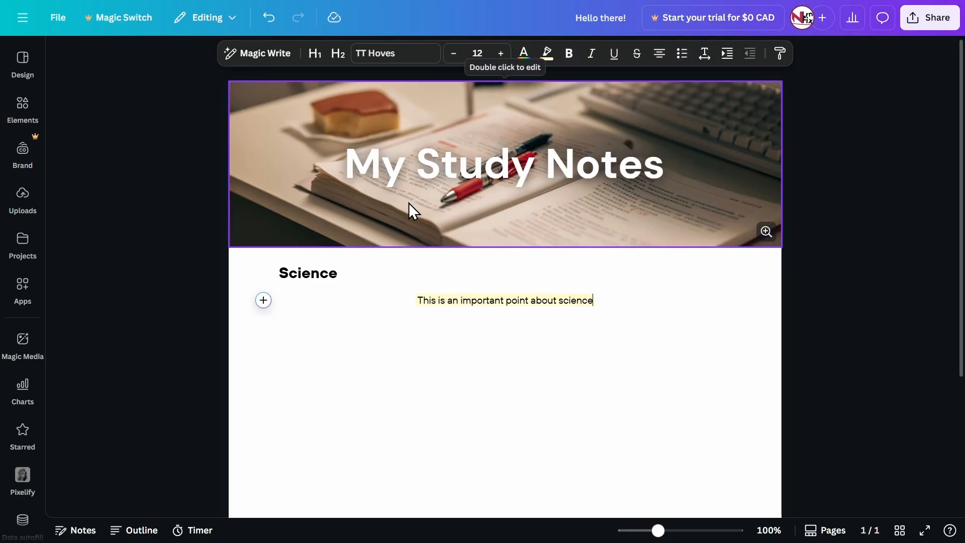
Try deleting the Science heading together with the highlighted sentence, and undo the deletion
left_click(279, 271)
left_click_drag(279, 272, 640, 315)
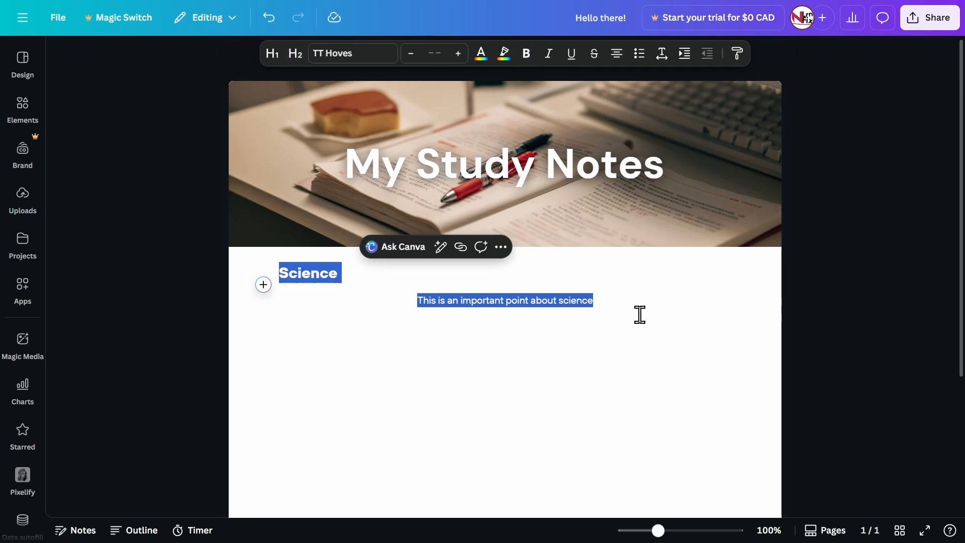
key("BackSpace")
key("ctrl+z")
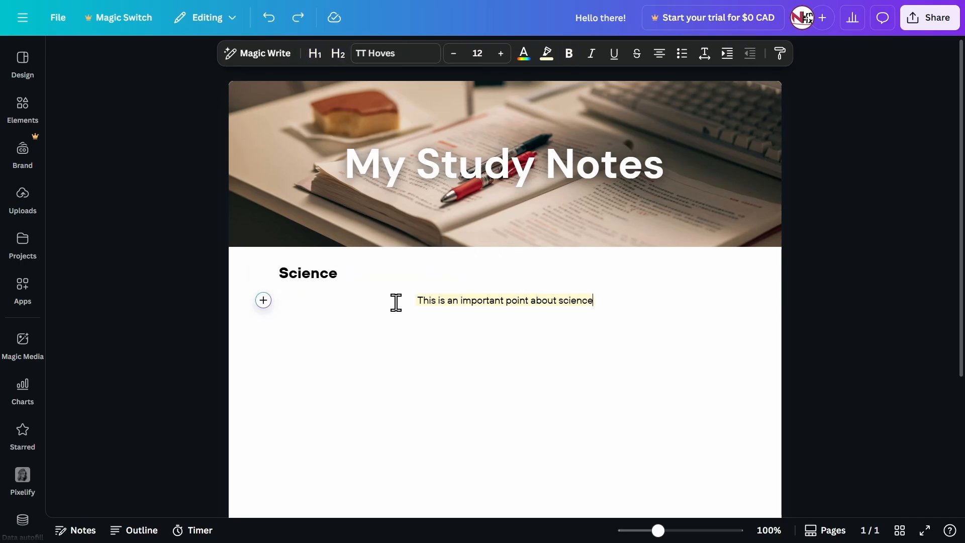
Delete only the highlighted sentence and start an empty body line below the Science heading
left_click_drag(394, 302, 661, 302)
key("BackSpace")
key("BackSpace")
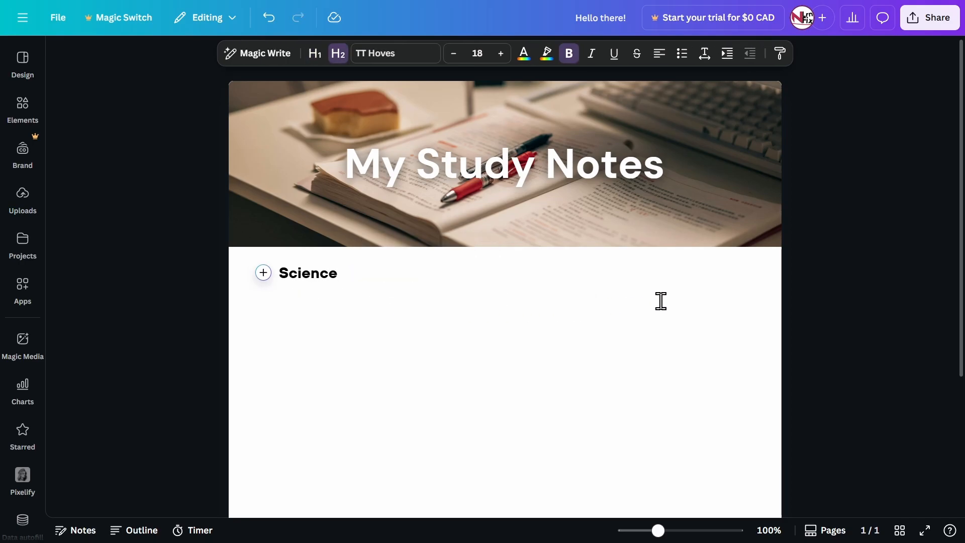
key("Return")
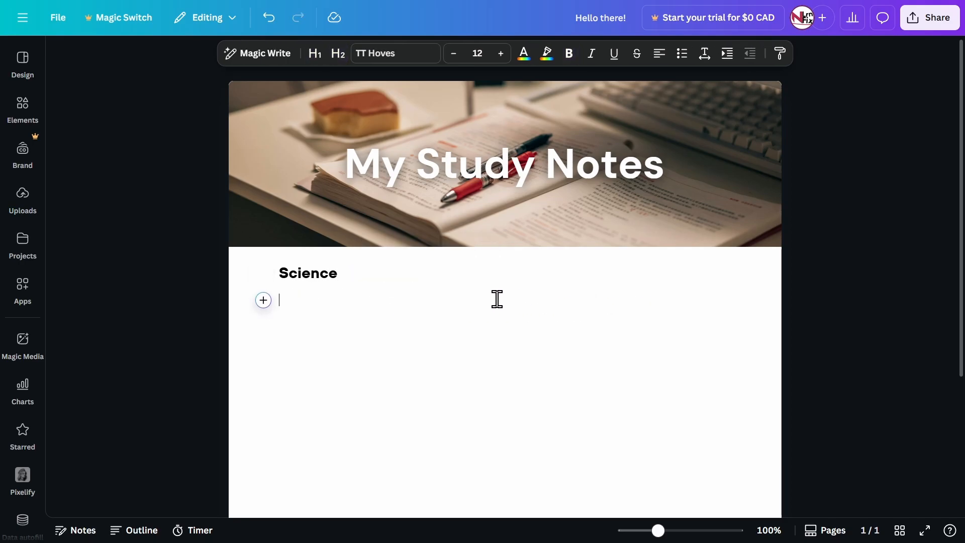
Look through the quick actions for the empty line, such as headings, table, sheet, divider and lists
left_click(264, 301)
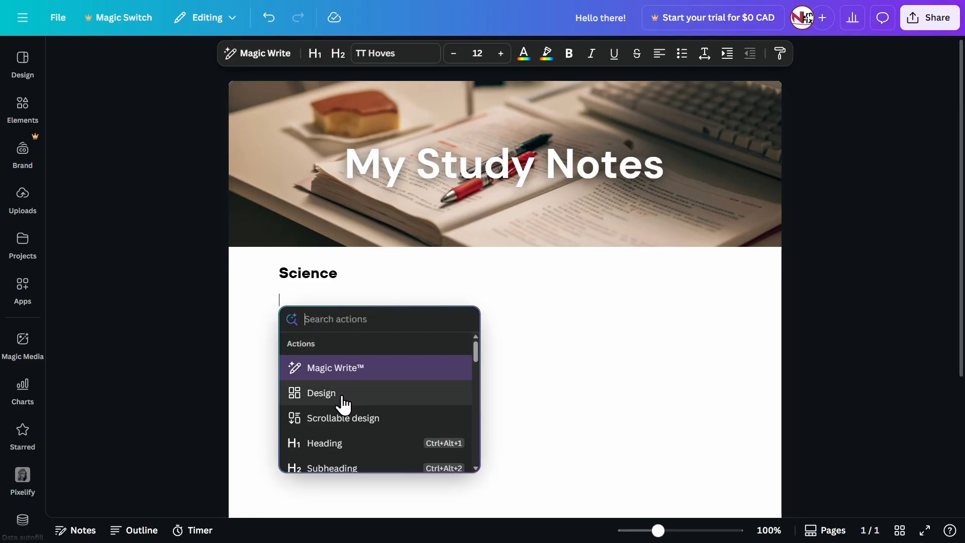
scroll(342, 400, "down", 1)
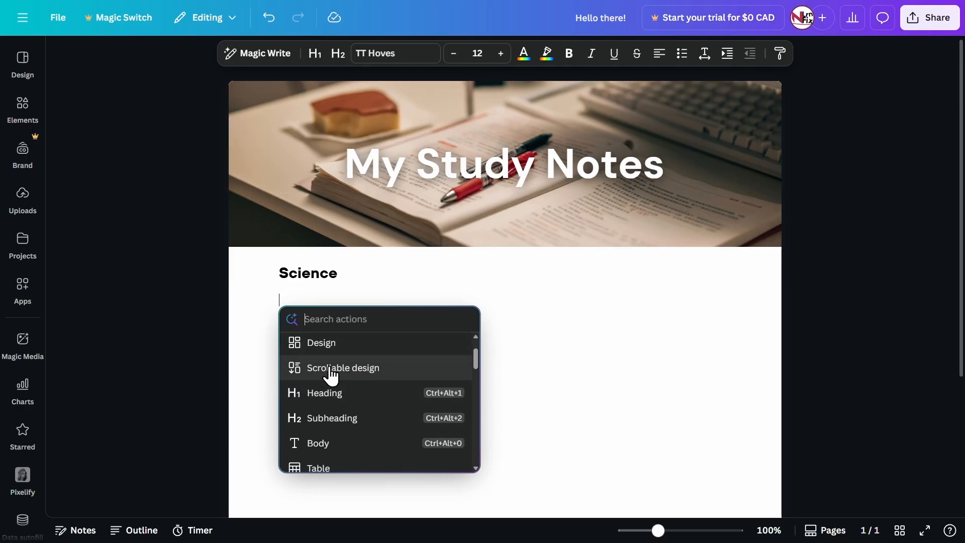
scroll(332, 370, "down", 4)
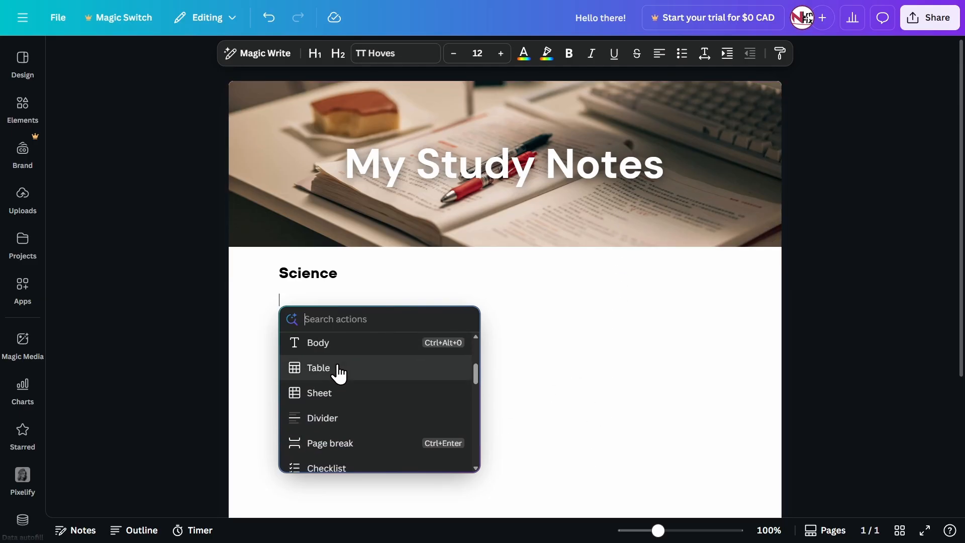
scroll(346, 391, "down", 2)
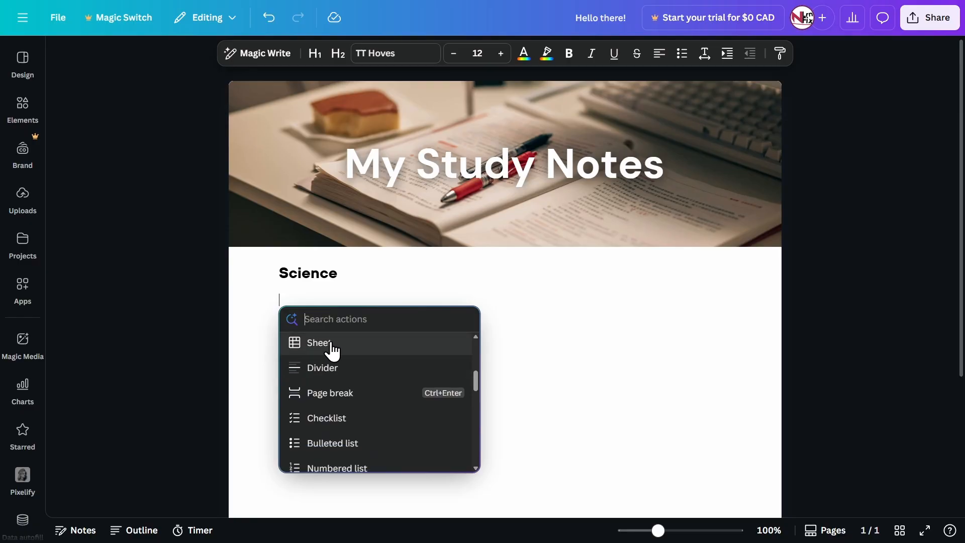
scroll(340, 374, "up", 2)
scroll(346, 401, "down", 2)
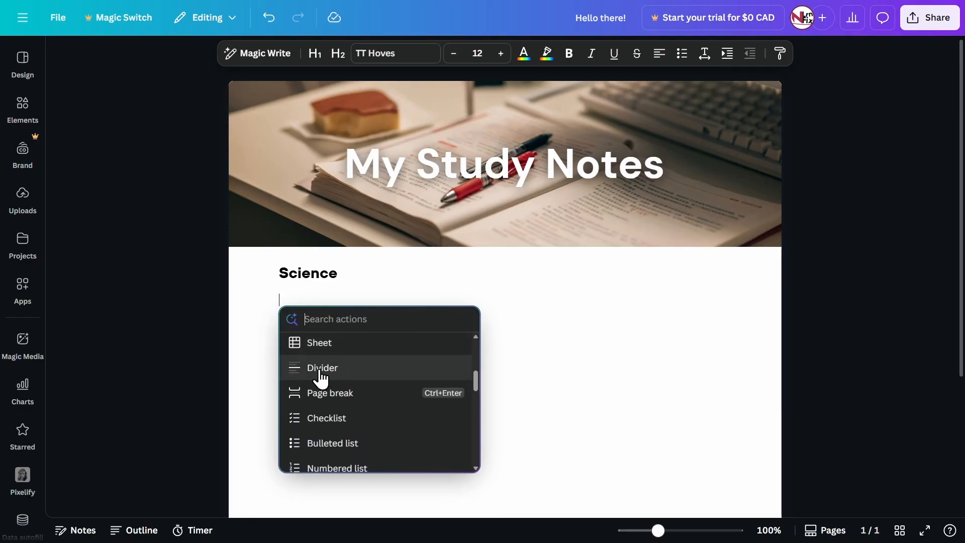
left_click(327, 297)
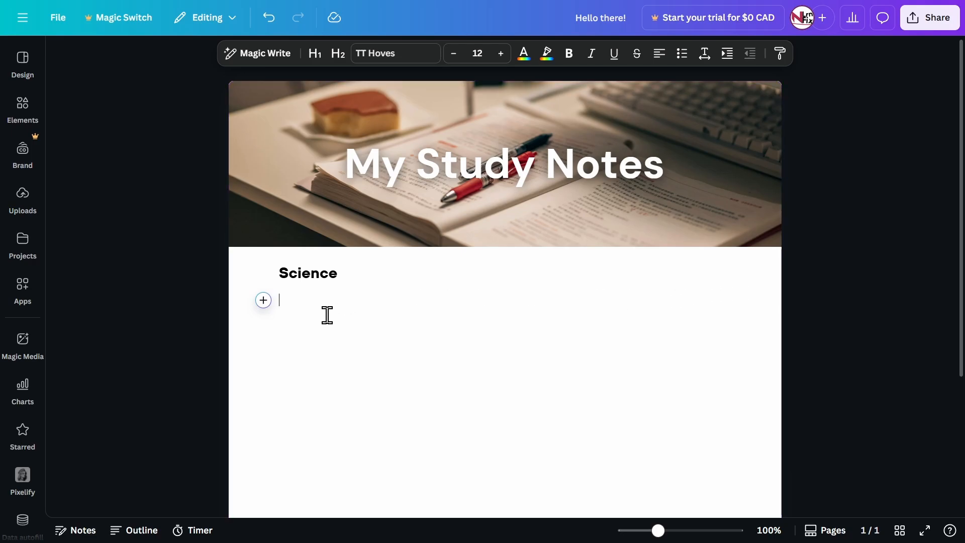
Search the quick actions for "divid" and insert a divider below the Science heading
left_click(264, 301)
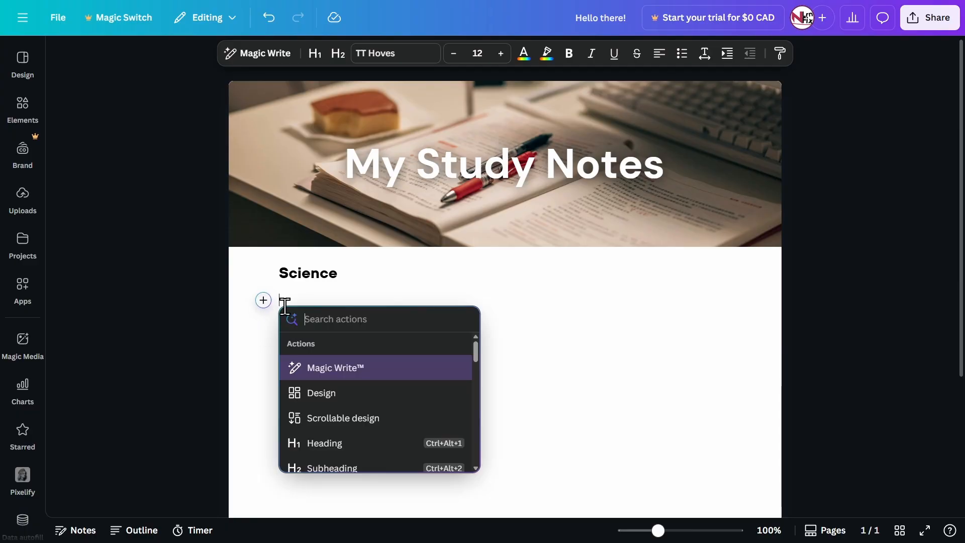
type("divid")
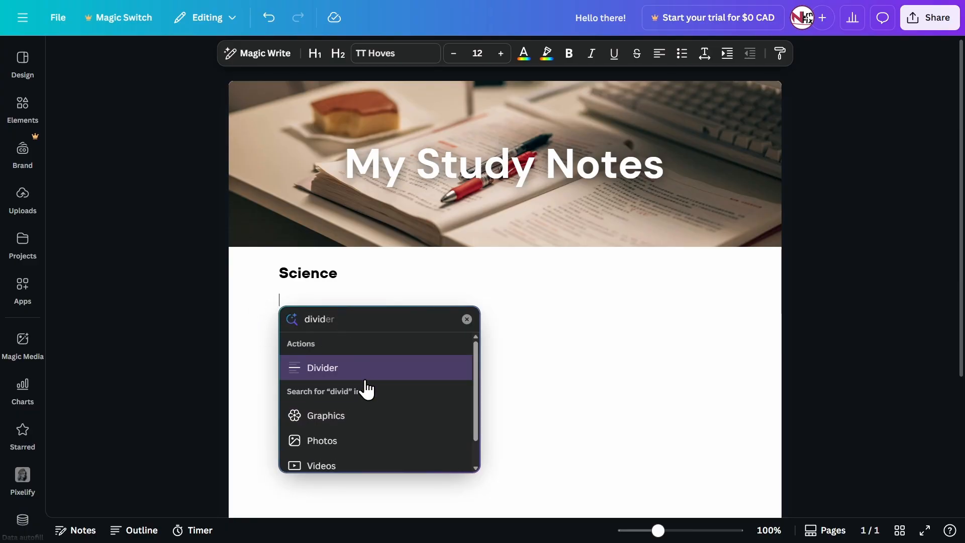
scroll(347, 380, "down", 1)
scroll(332, 377, "up", 1)
left_click(297, 372)
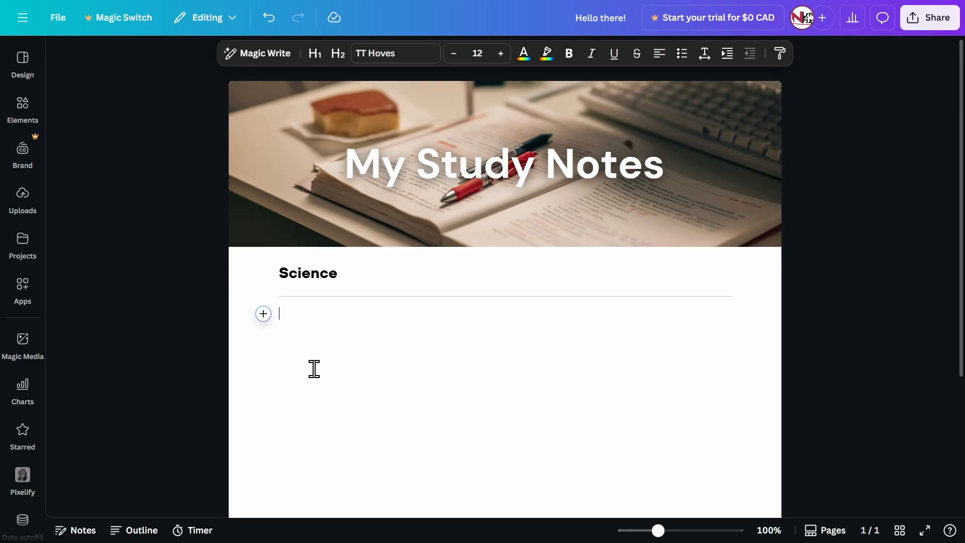
Set the divider's stroke color to the custom muted green #6AA667 and place the cursor on the line below it
left_click(300, 302)
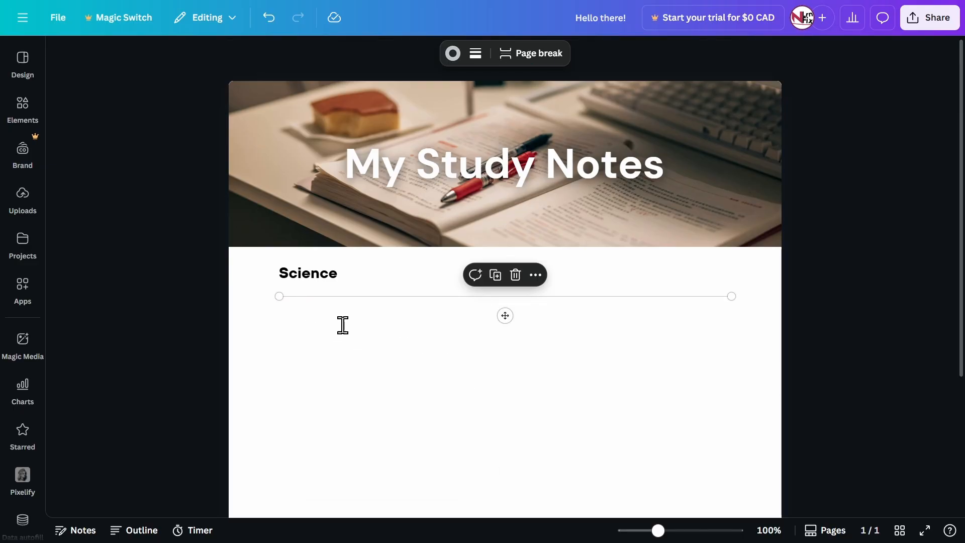
left_click(453, 54)
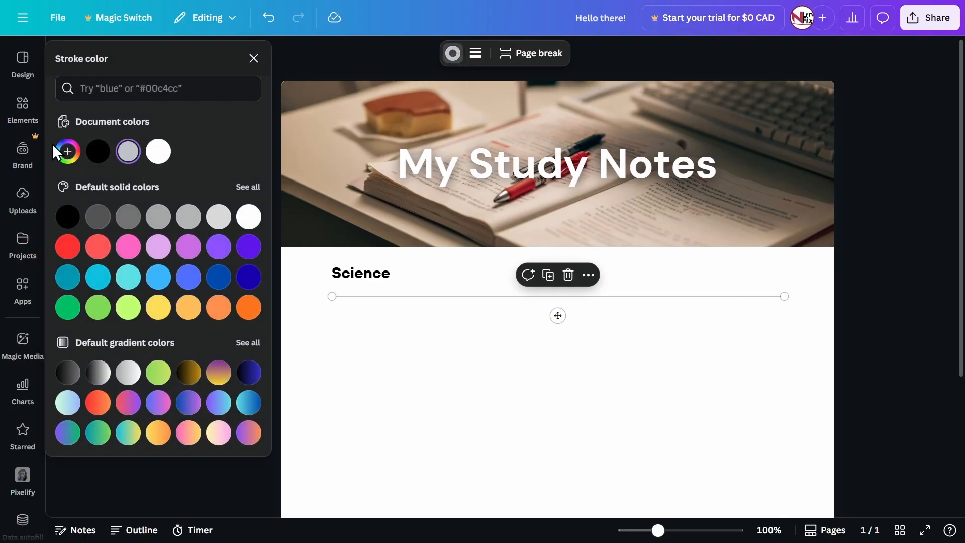
left_click(68, 151)
left_click_drag(161, 215, 196, 220)
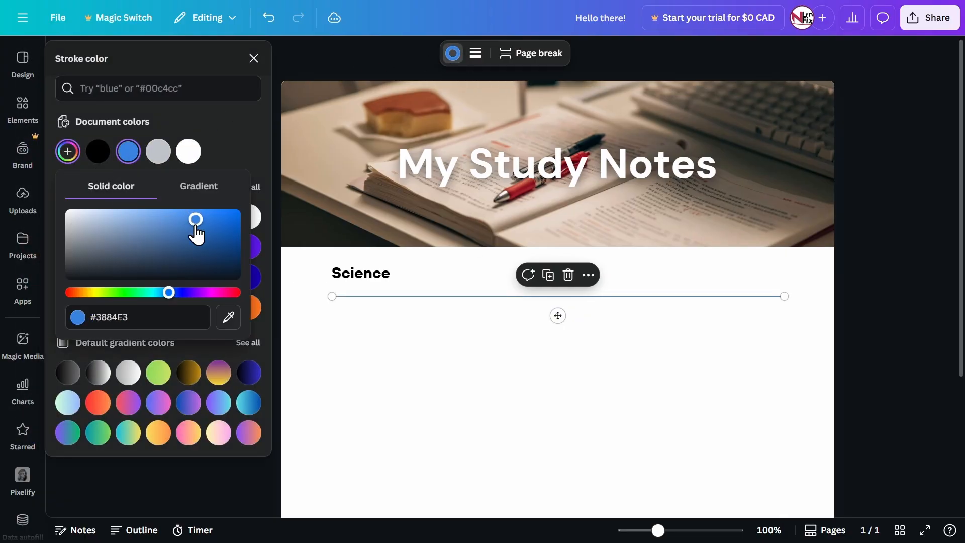
left_click_drag(169, 292, 123, 292)
left_click_drag(185, 225, 131, 231)
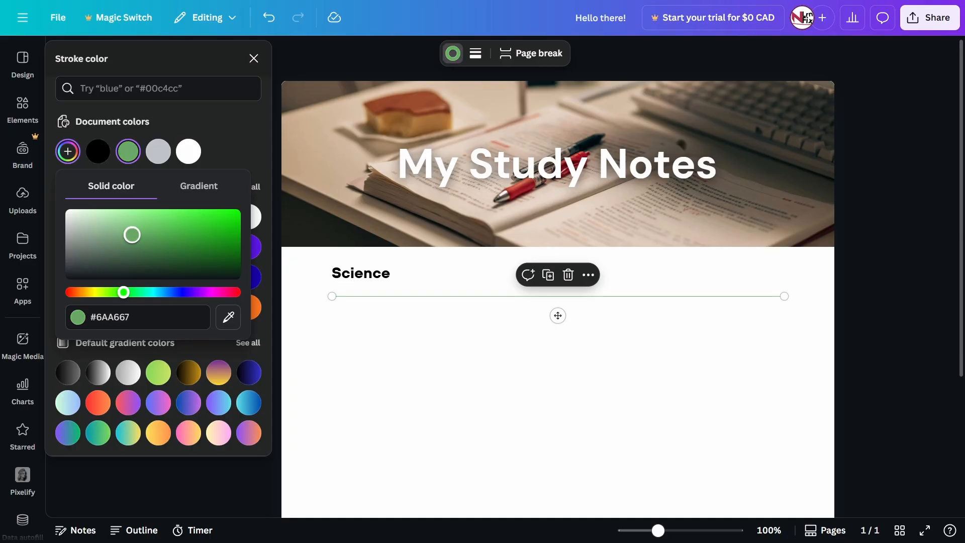
left_click(412, 334)
left_click(392, 272)
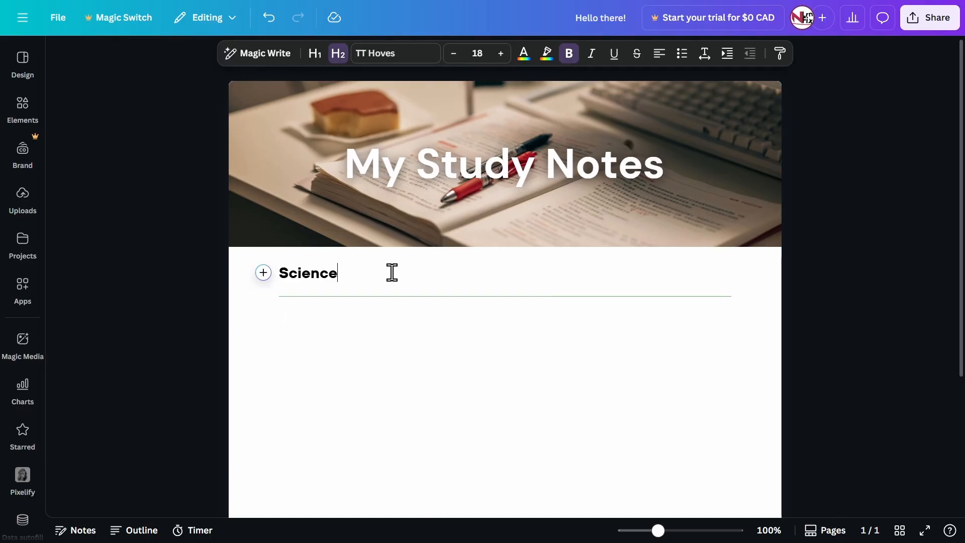
left_click(744, 297)
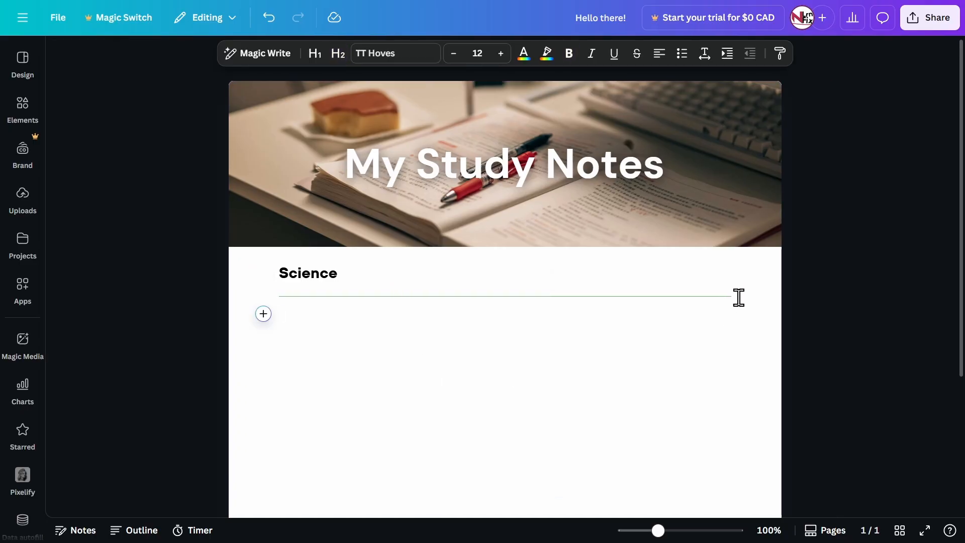
Delete the green divider below the Science heading
left_click(731, 297)
key("Delete")
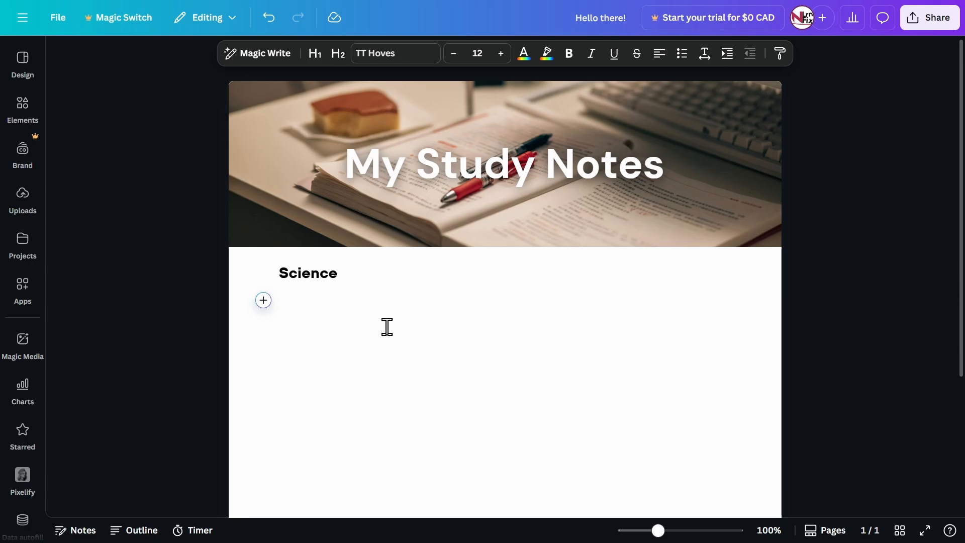
Insert a page break on the empty line below the Science heading and undo it
left_click(264, 300)
scroll(323, 392, "down", 5)
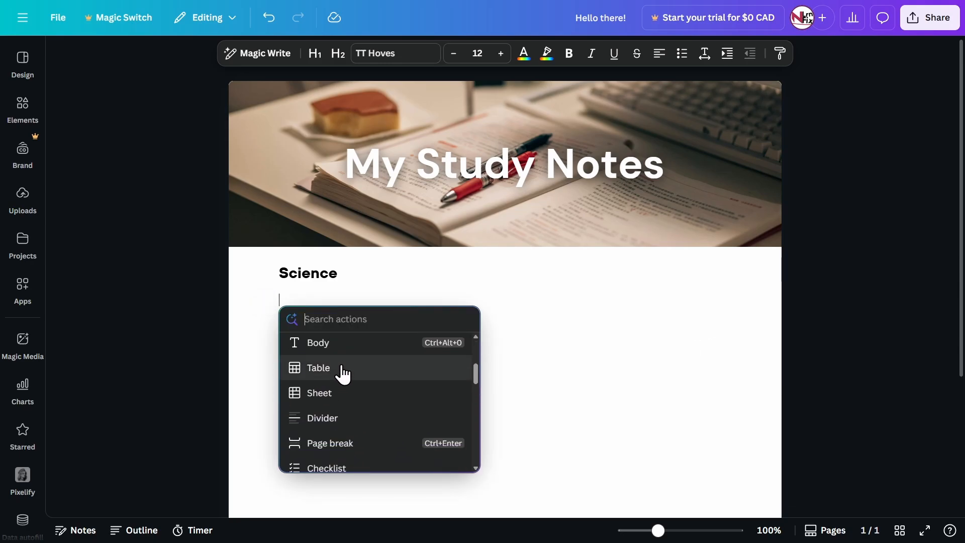
scroll(343, 374, "down", 1)
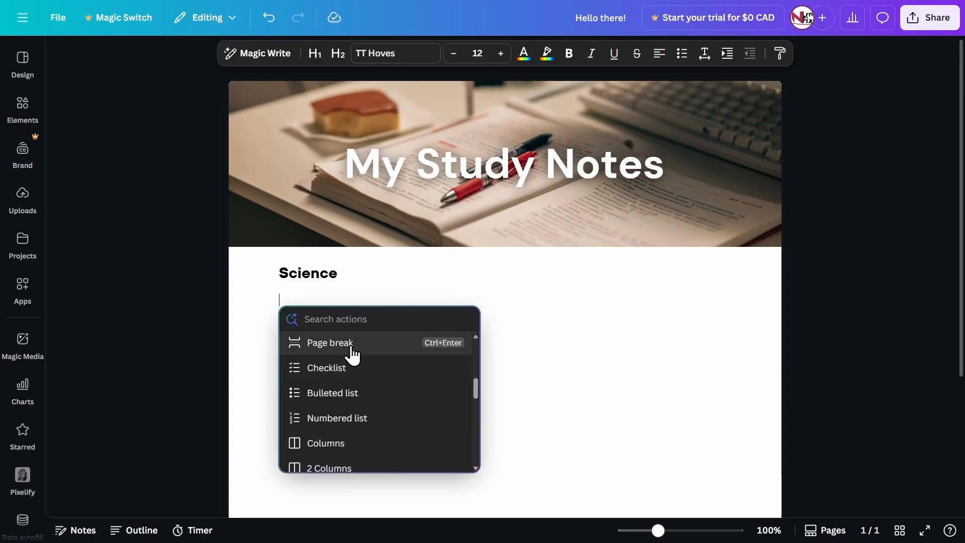
left_click(352, 346)
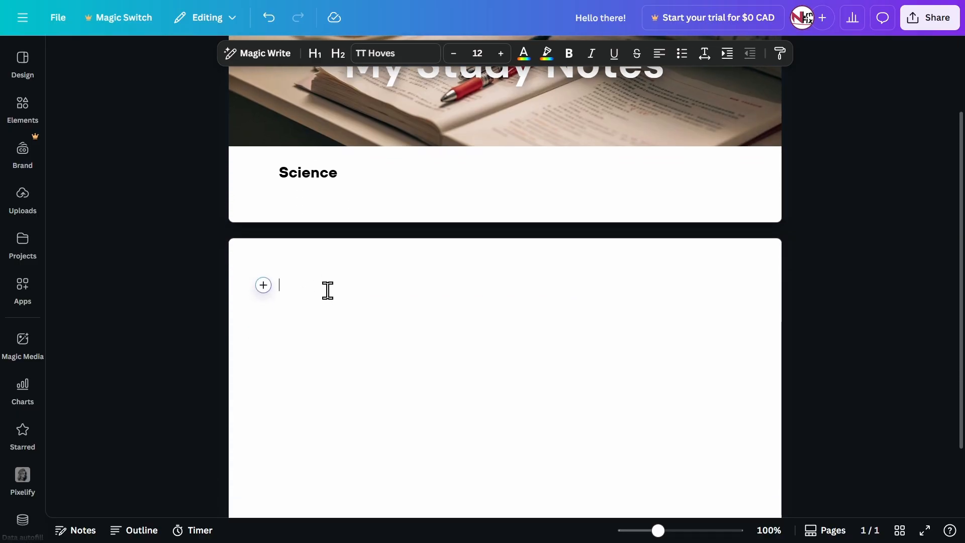
left_click(300, 268)
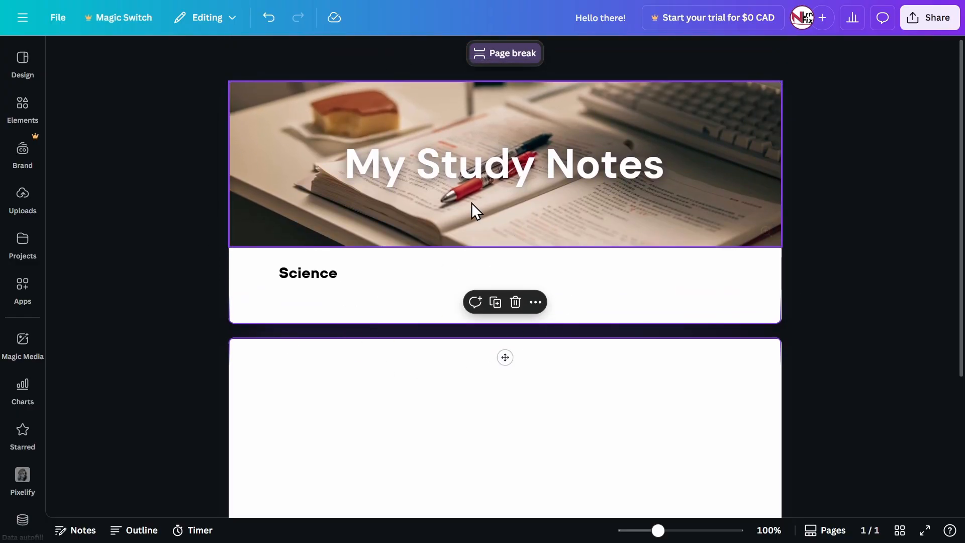
key("ctrl+z")
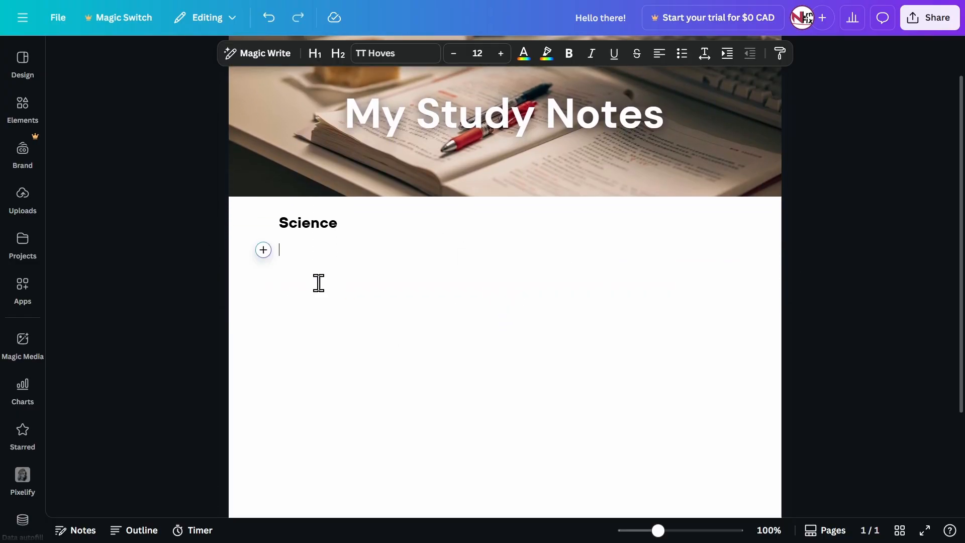
Look through the quick actions for the empty line, including lists, columns, highlight blocks, quotes, dates and charts
left_click(263, 250)
scroll(331, 315, "down", 2)
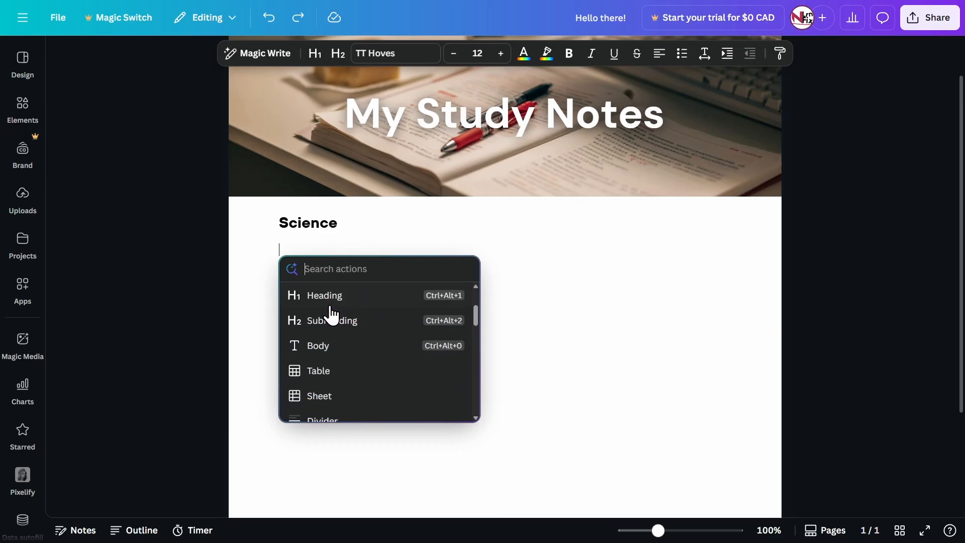
scroll(332, 314, "down", 5)
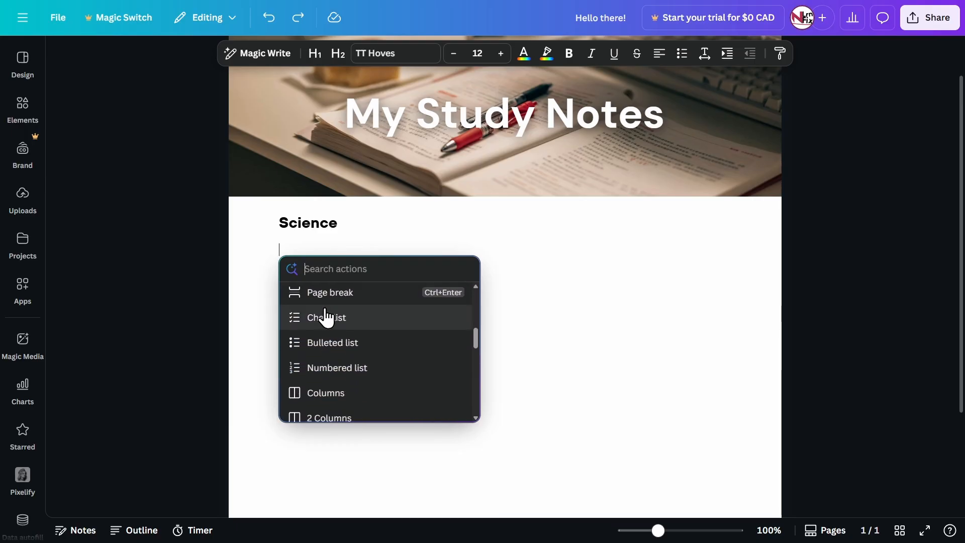
scroll(332, 321, "down", 10)
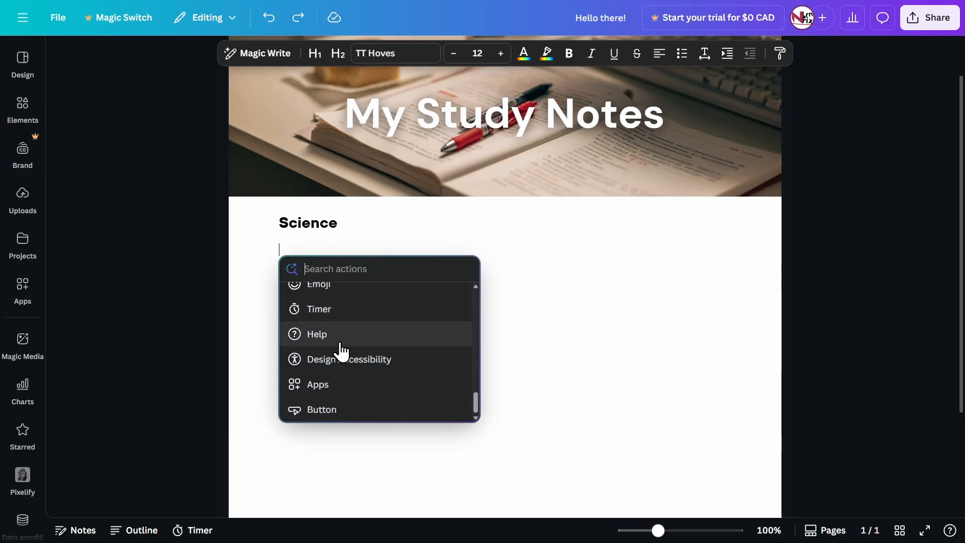
scroll(343, 359, "up", 5)
scroll(352, 339, "up", 2)
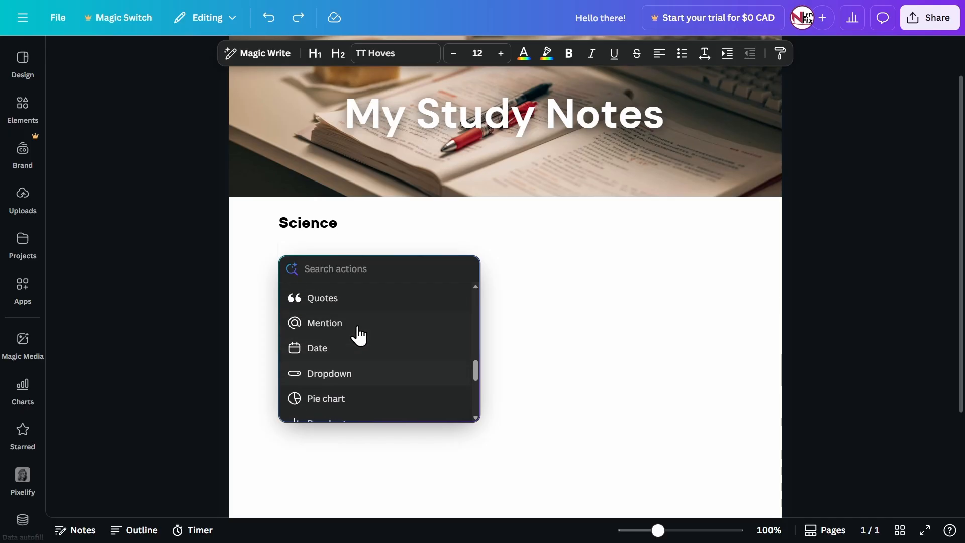
scroll(359, 335, "up", 1)
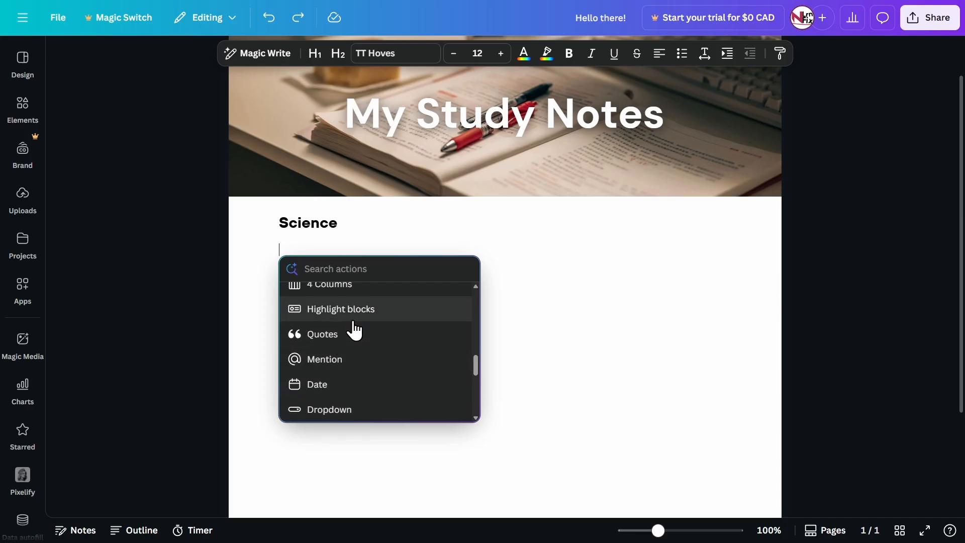
scroll(387, 362, "up", 2)
scroll(381, 364, "down", 1)
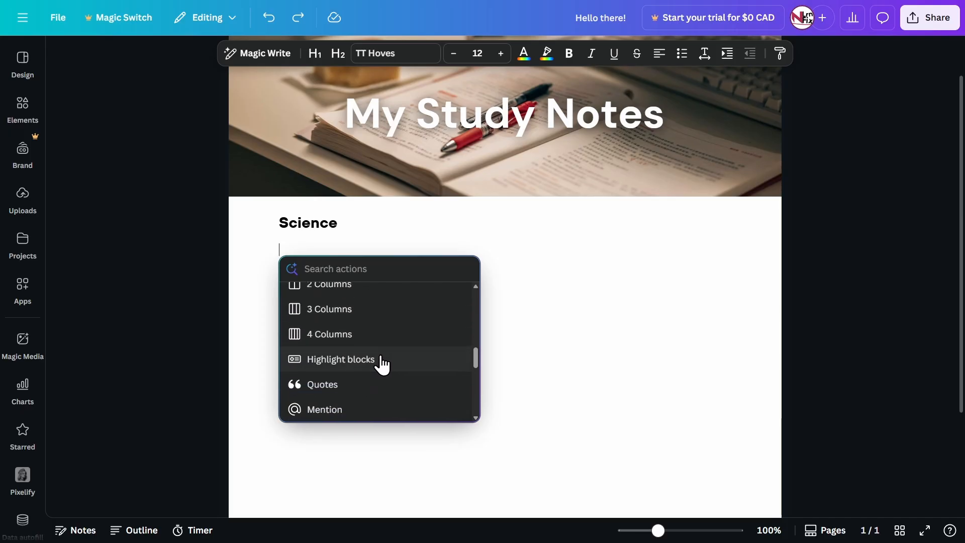
Try an Info highlight block below the Science heading, place the cursor in its text, and undo the insertion
left_click(351, 360)
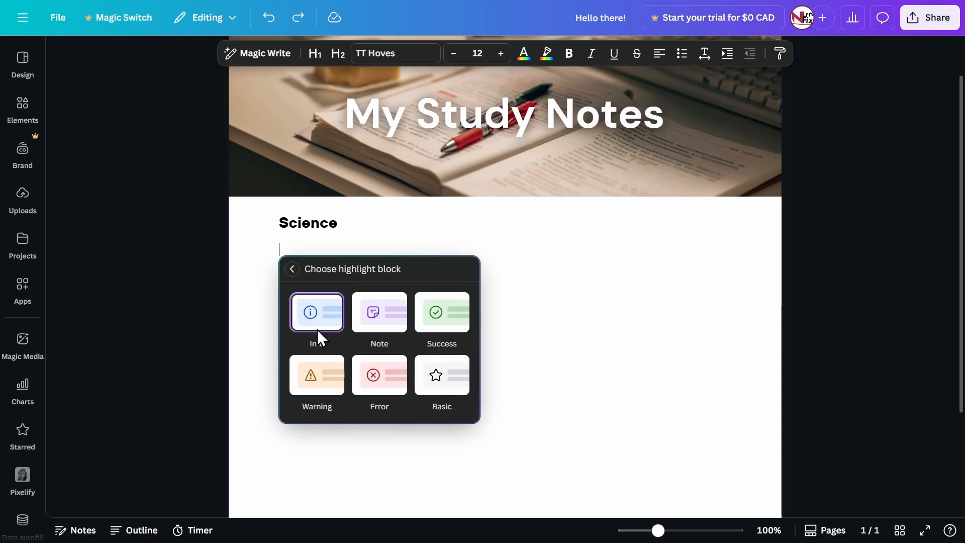
left_click(312, 319)
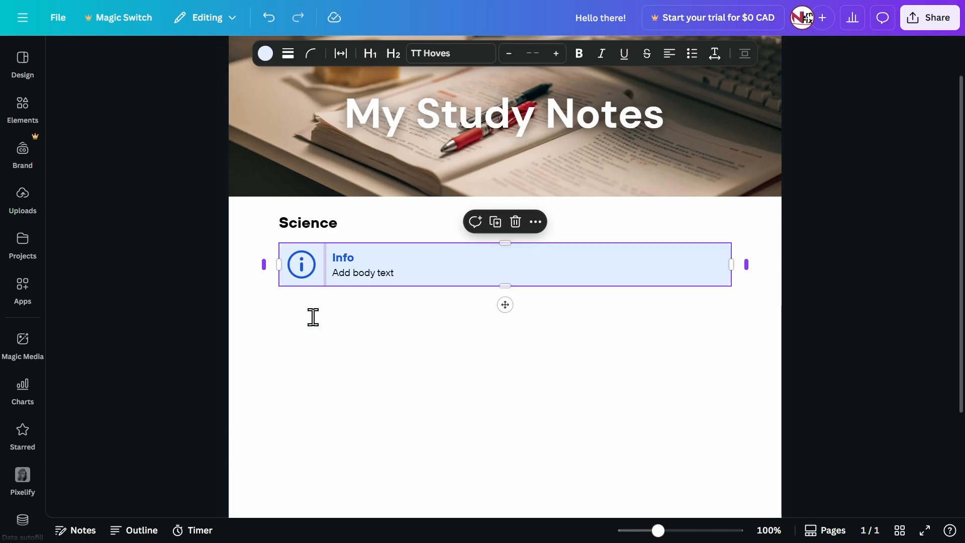
left_click(346, 261)
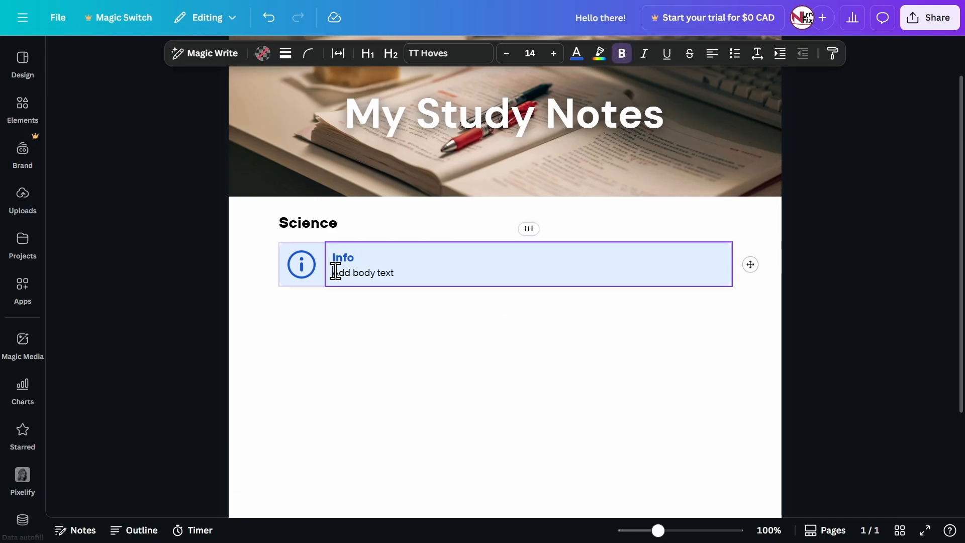
left_click(422, 313)
key("ctrl+z")
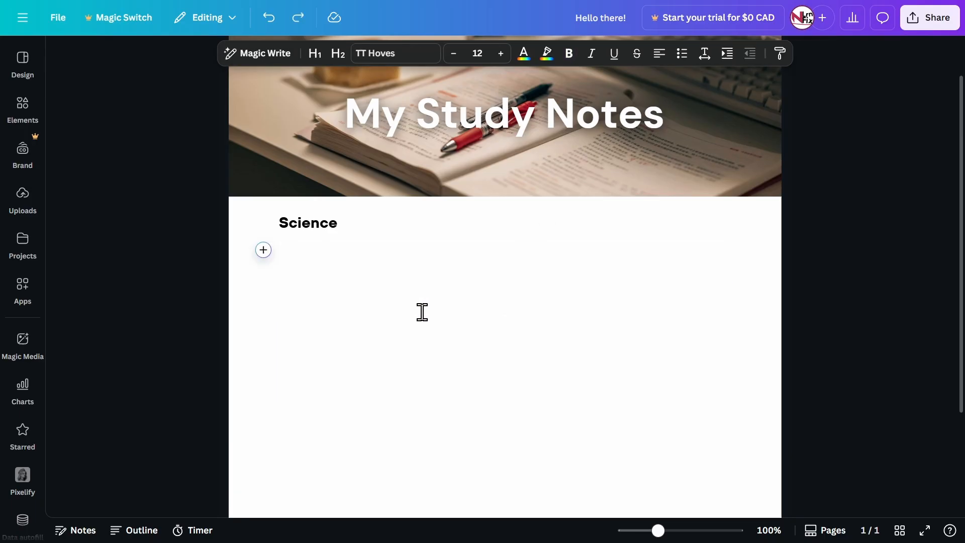
Check the column layouts offered in the quick actions for the empty line and close the list
left_click(263, 250)
scroll(377, 351, "down", 5)
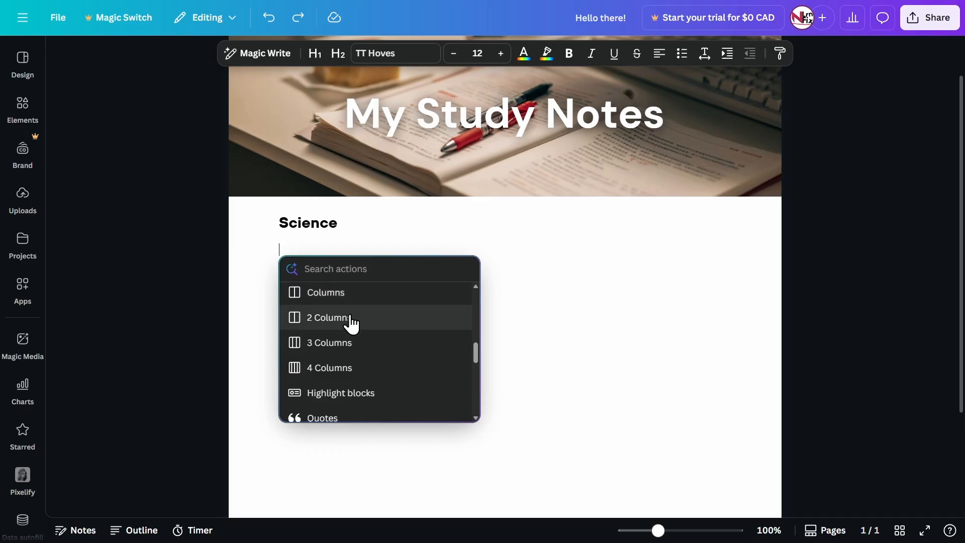
left_click(306, 243)
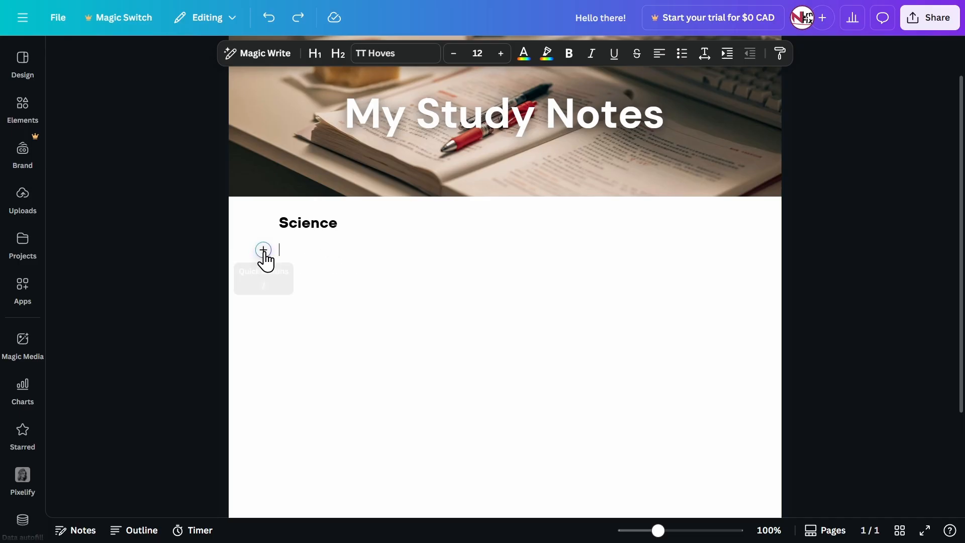
Insert the pre-designed three-column layout with image placeholders above body text below the Science heading
left_click(23, 105)
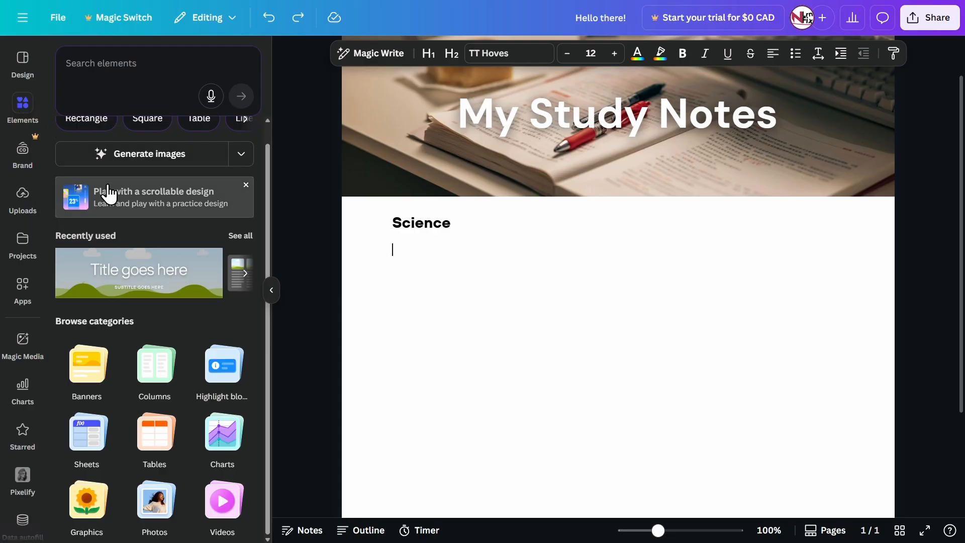
left_click(166, 367)
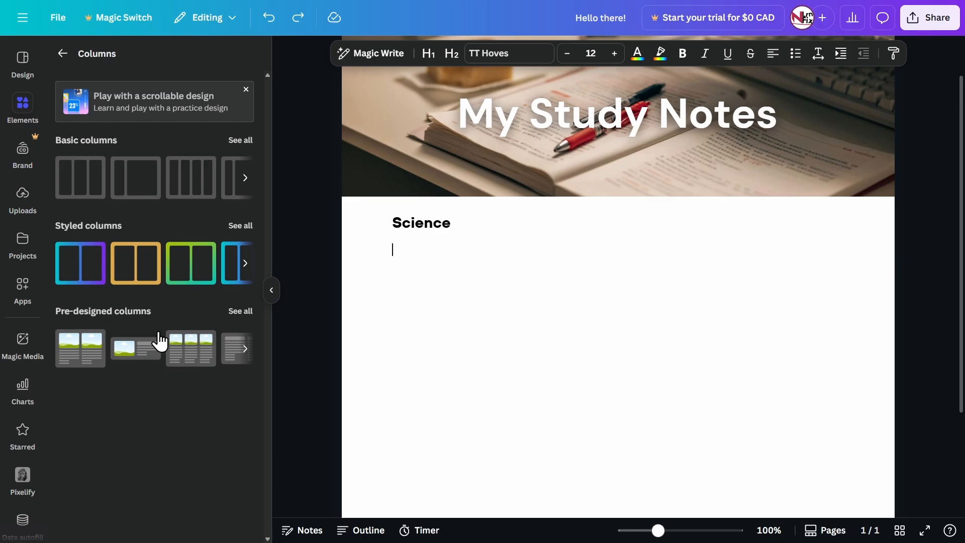
left_click(247, 311)
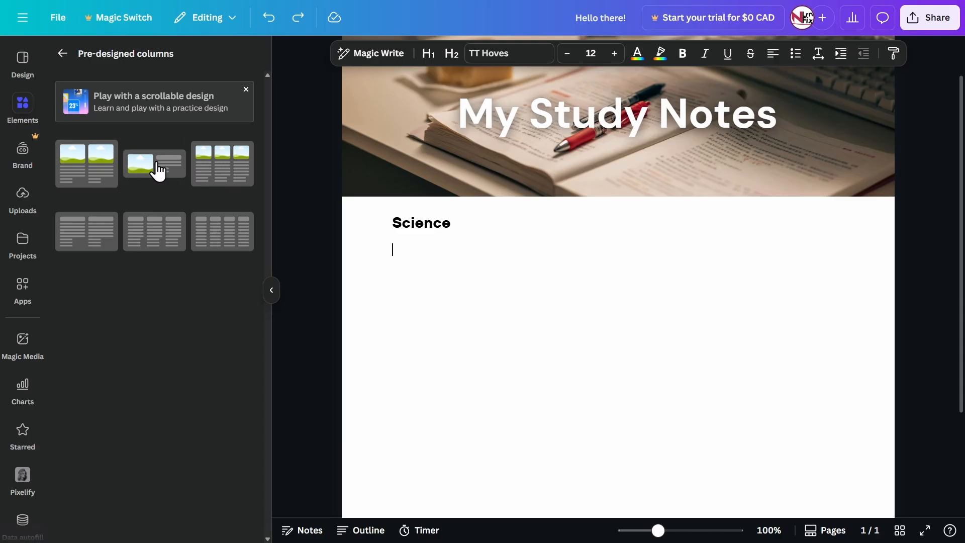
left_click(216, 169)
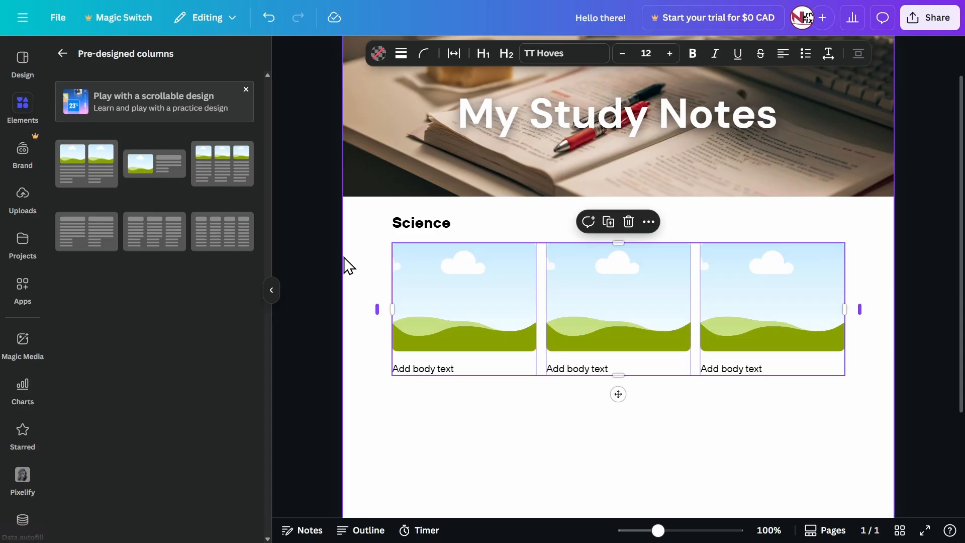